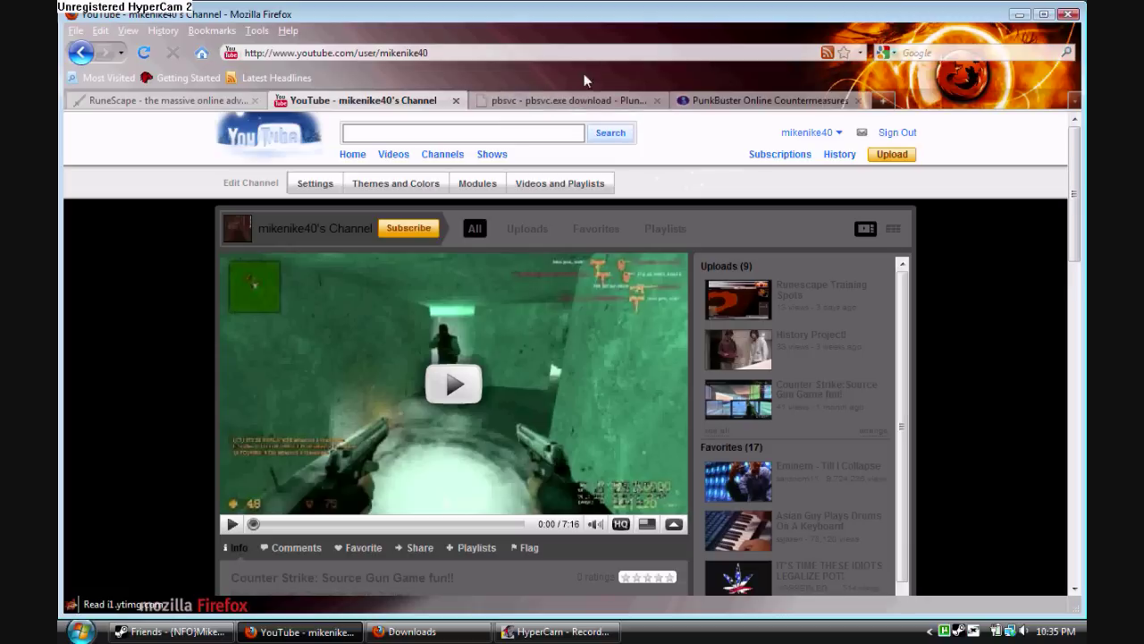
Step: Look over the pbsvc download page on Plunder
click(535, 98)
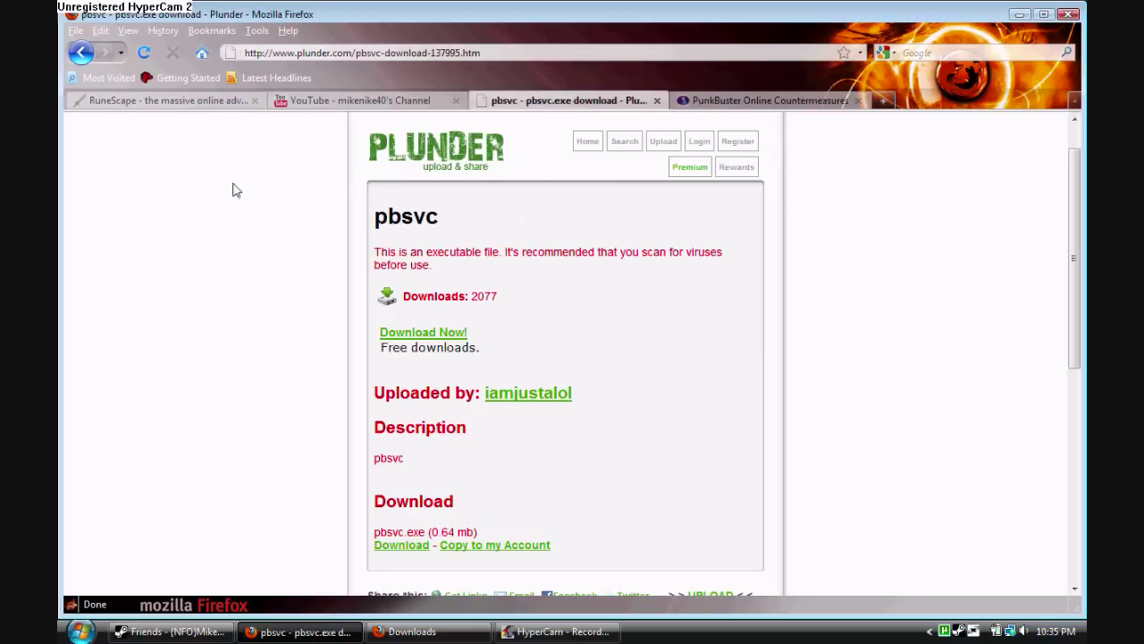
scroll(505, 199, down, 5)
scroll(630, 292, up, 6)
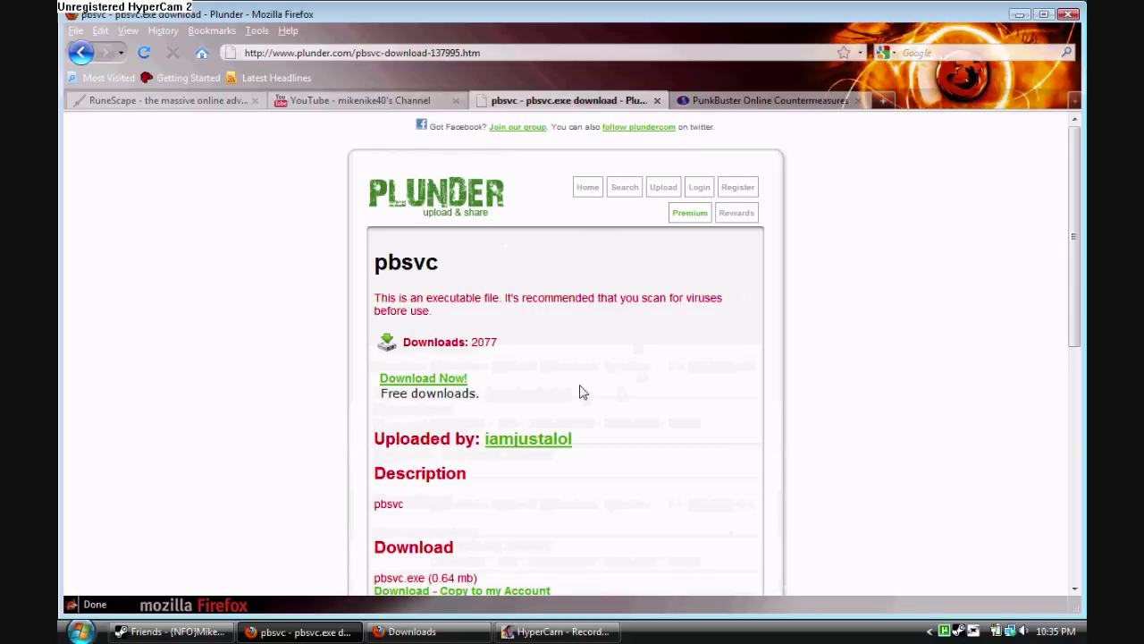
Step: Launch pbsvc(3).exe from the browser's downloads list and start uninstalling the PunkBuster service, accepting the licence agreement
key(ctrl+j)
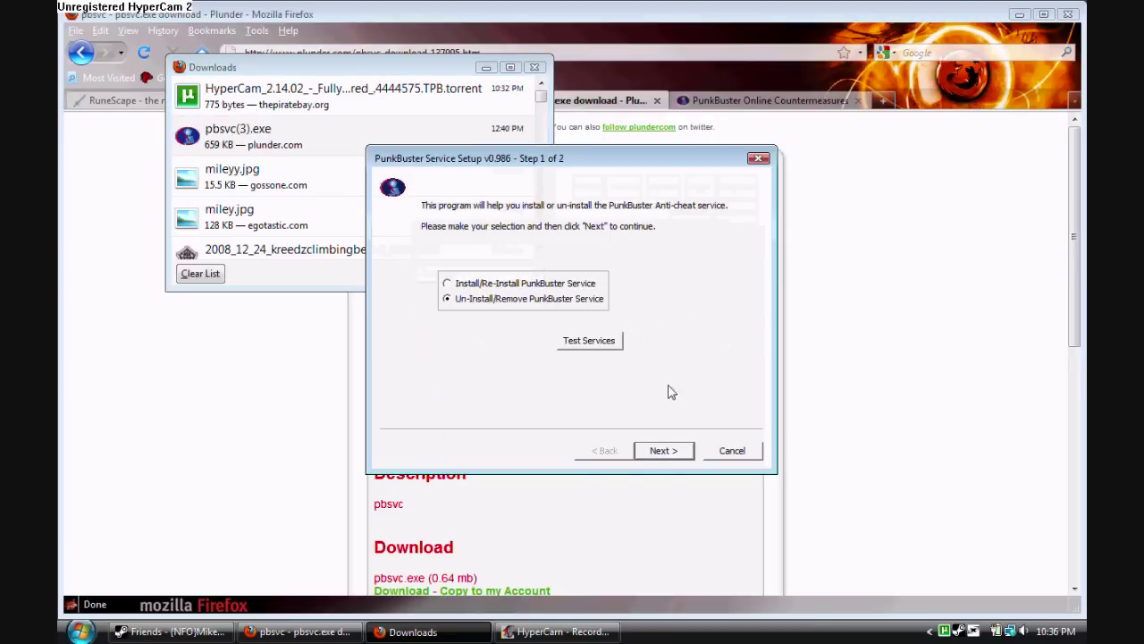
click(699, 456)
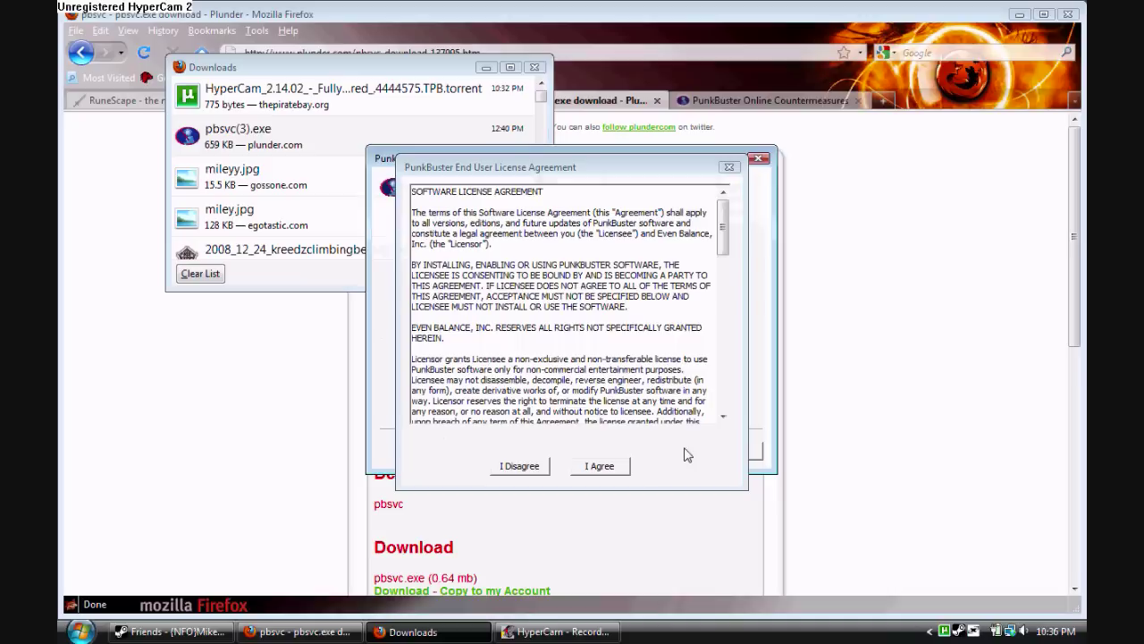
click(594, 470)
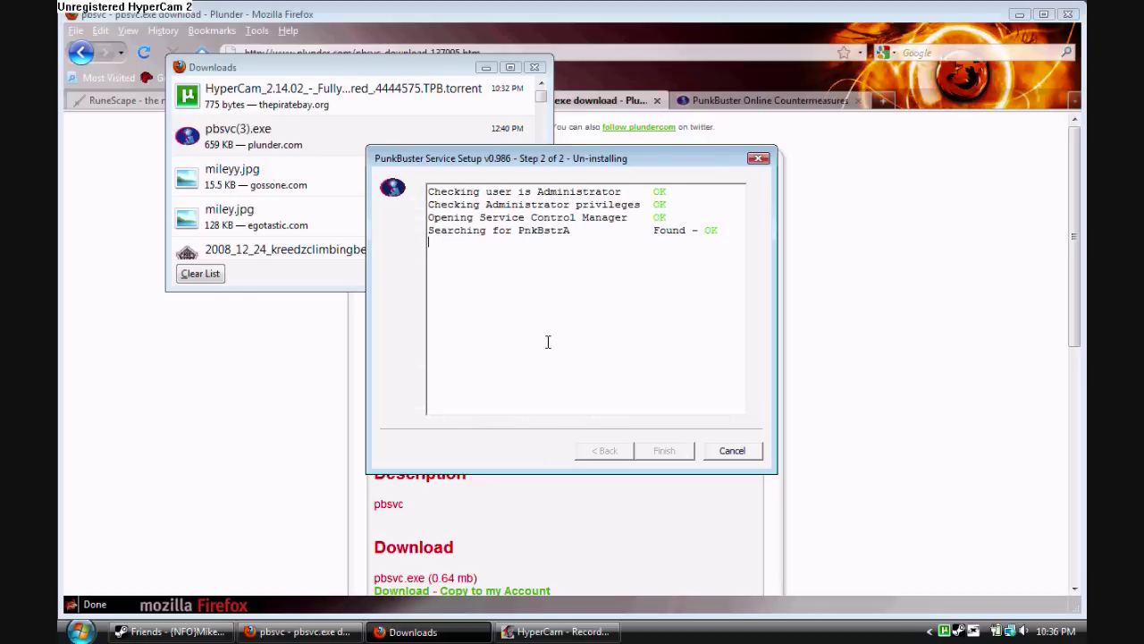
click(64, 206)
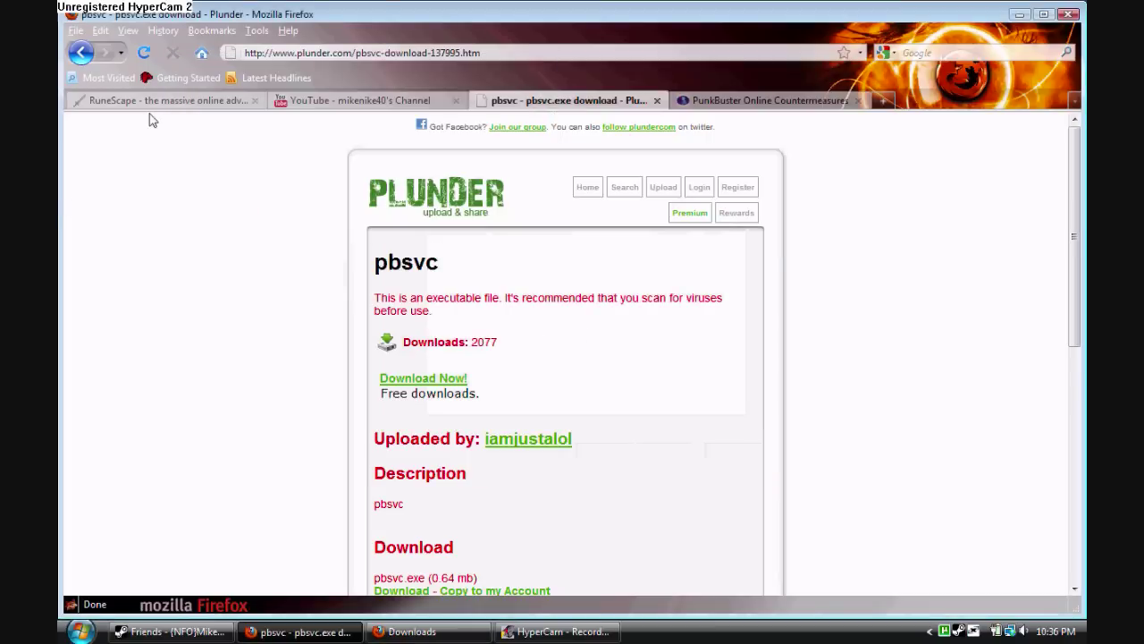
click(179, 105)
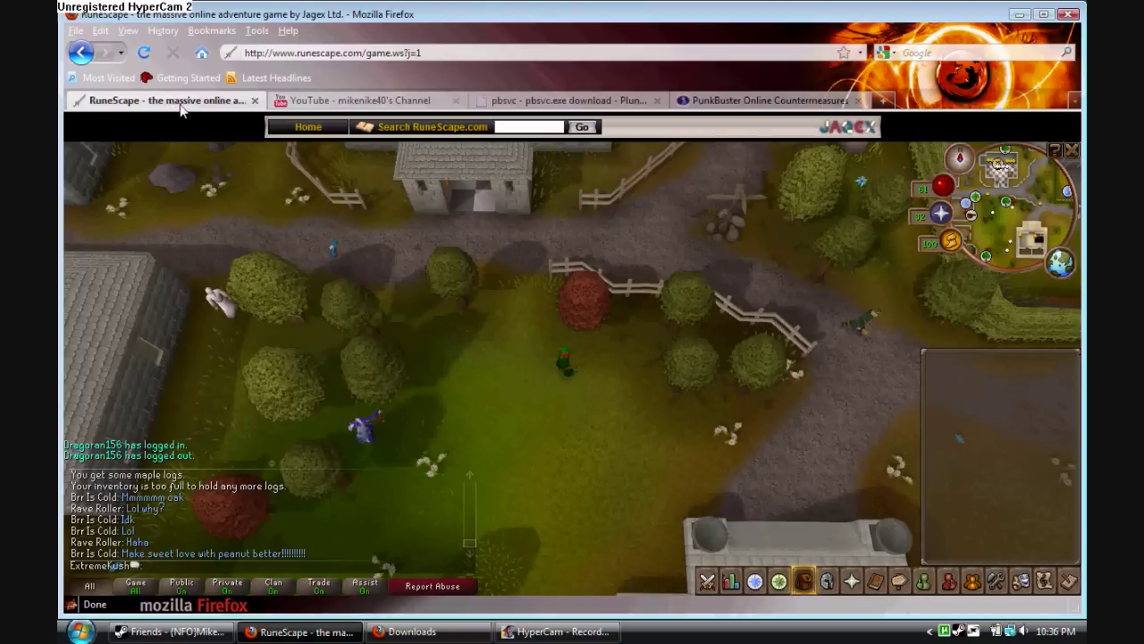
click(585, 312)
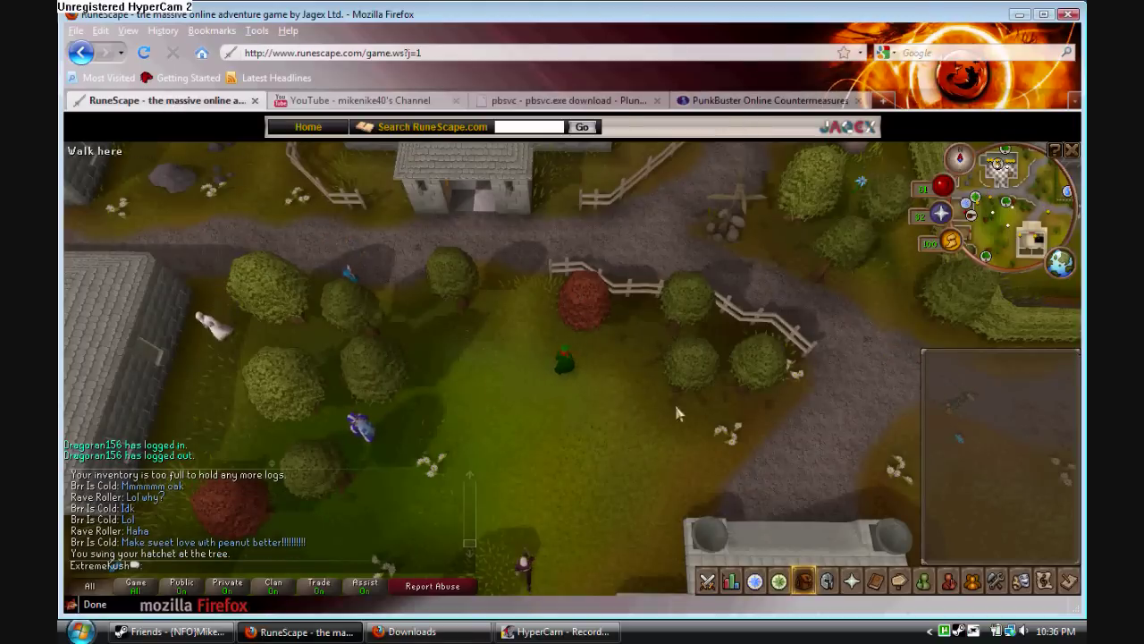
click(732, 101)
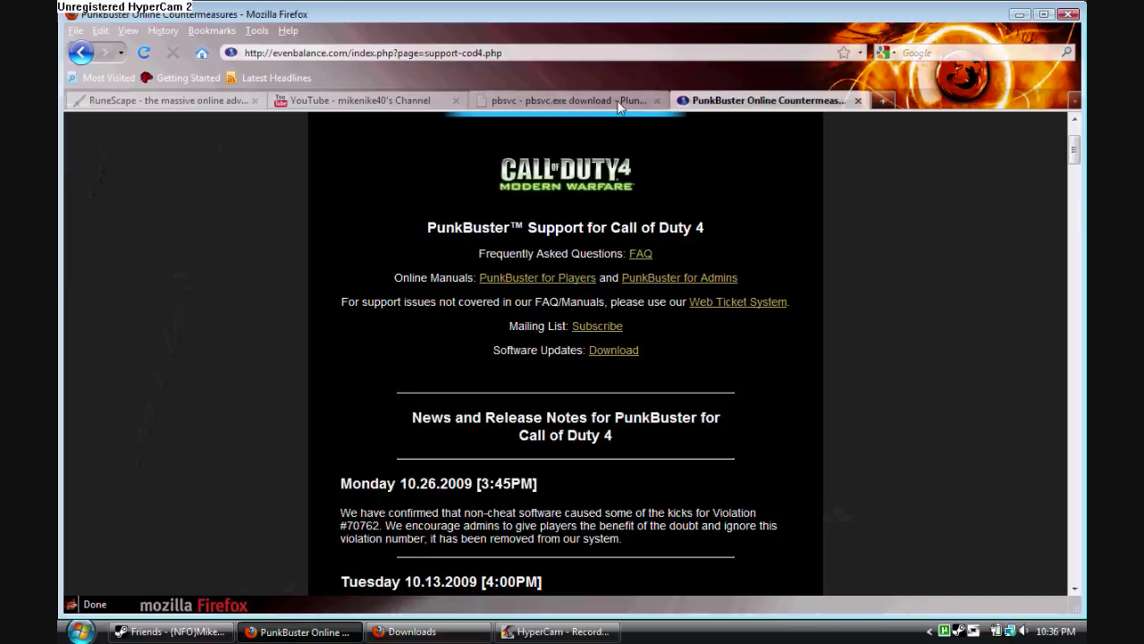
click(620, 103)
click(580, 632)
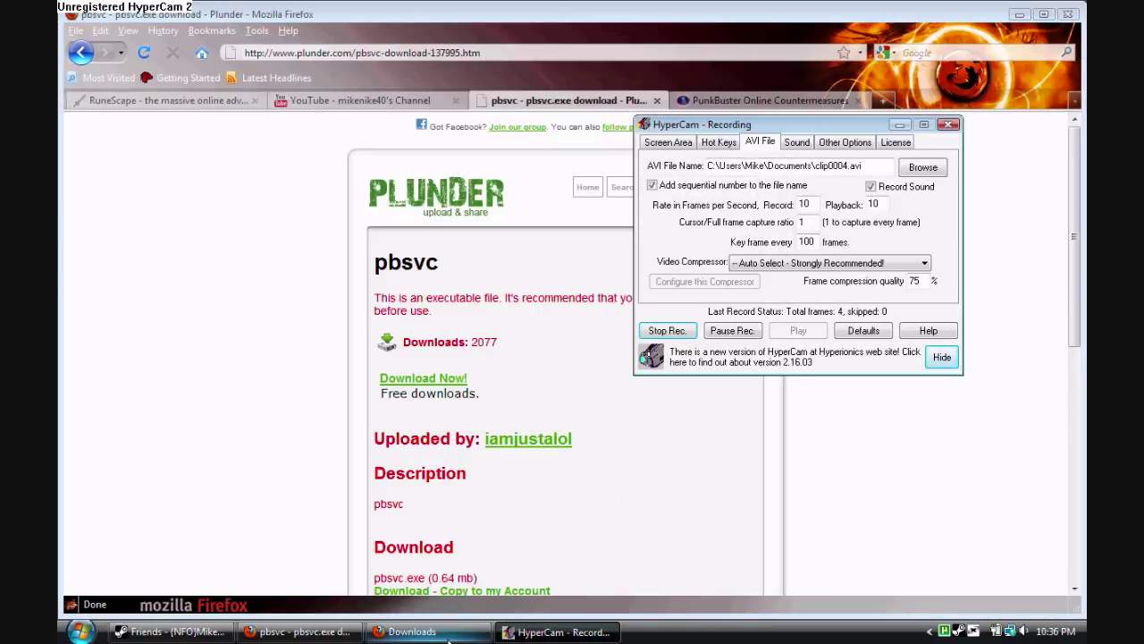
Step: Minimise the browser, bring the PunkBuster Service Setup window to the front and finish the un-installation
click(1018, 15)
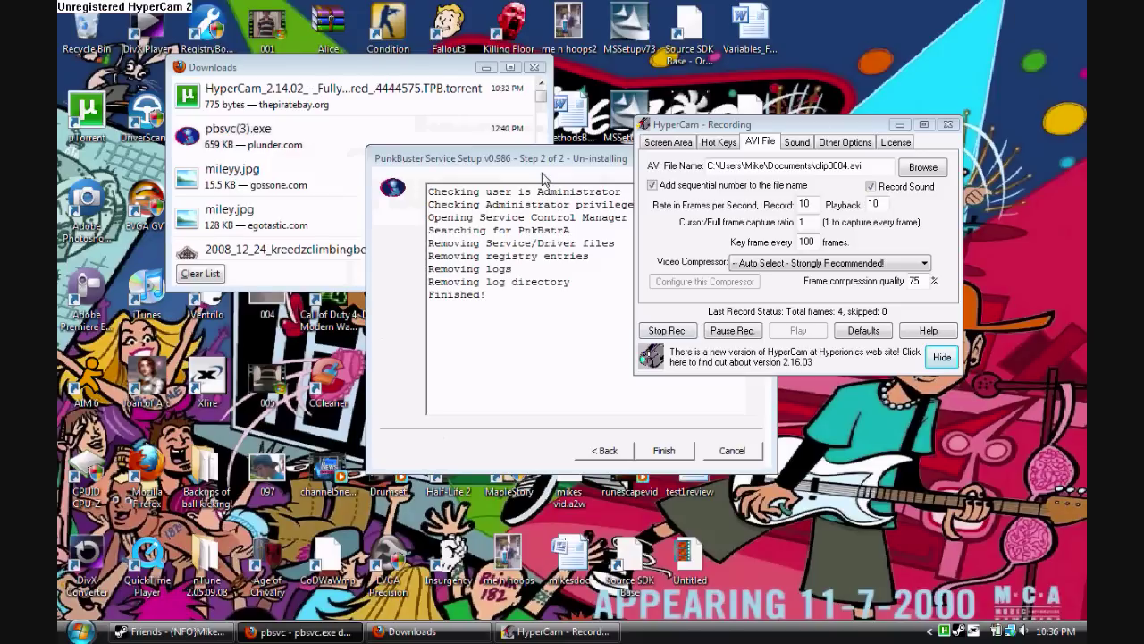
click(550, 163)
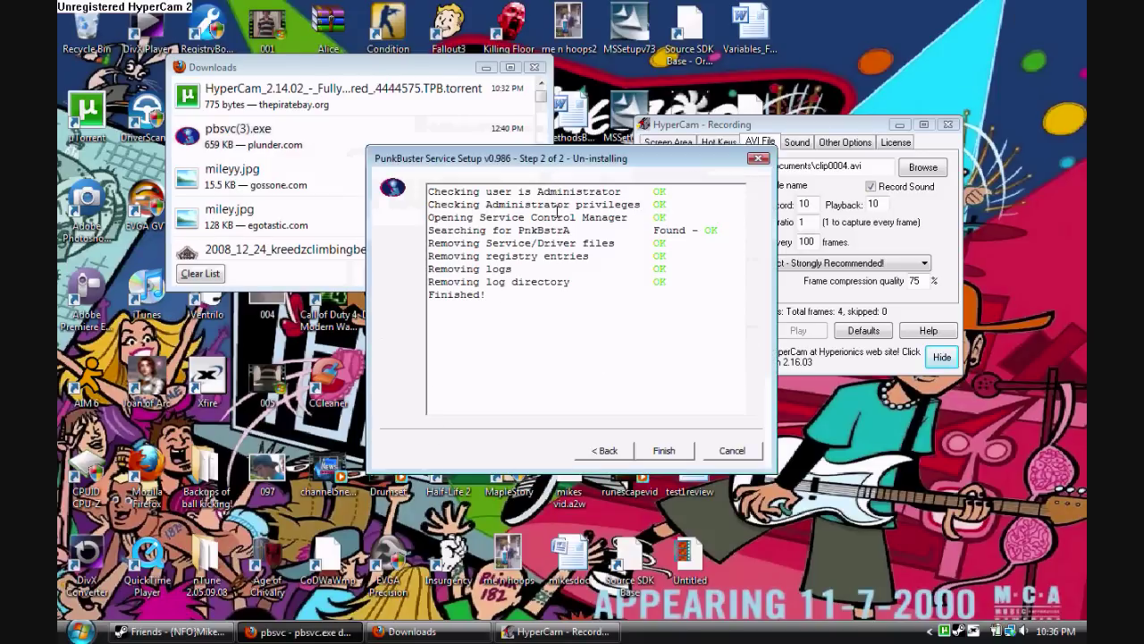
click(677, 459)
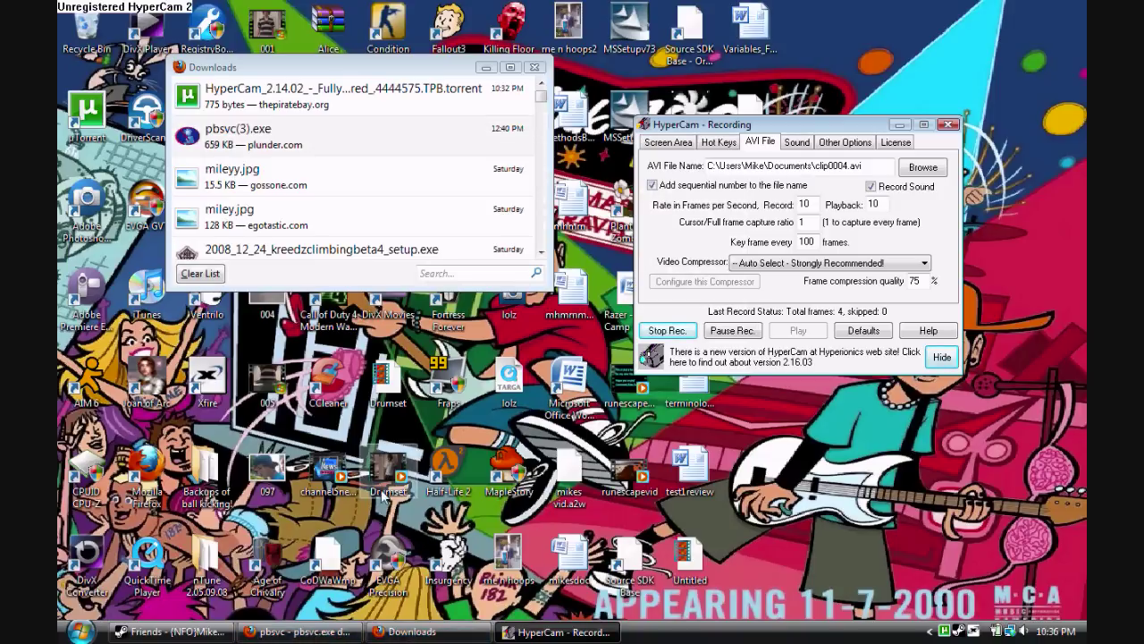
Step: Minimise the Downloads and browser windows and open the Computer folder
click(299, 631)
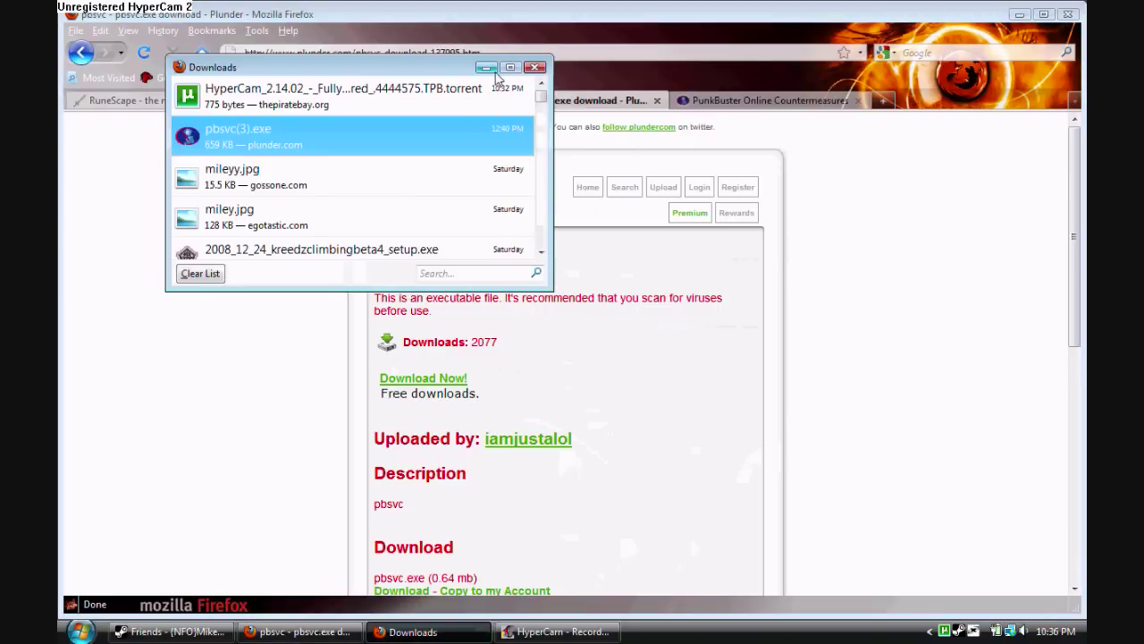
click(486, 68)
click(1019, 15)
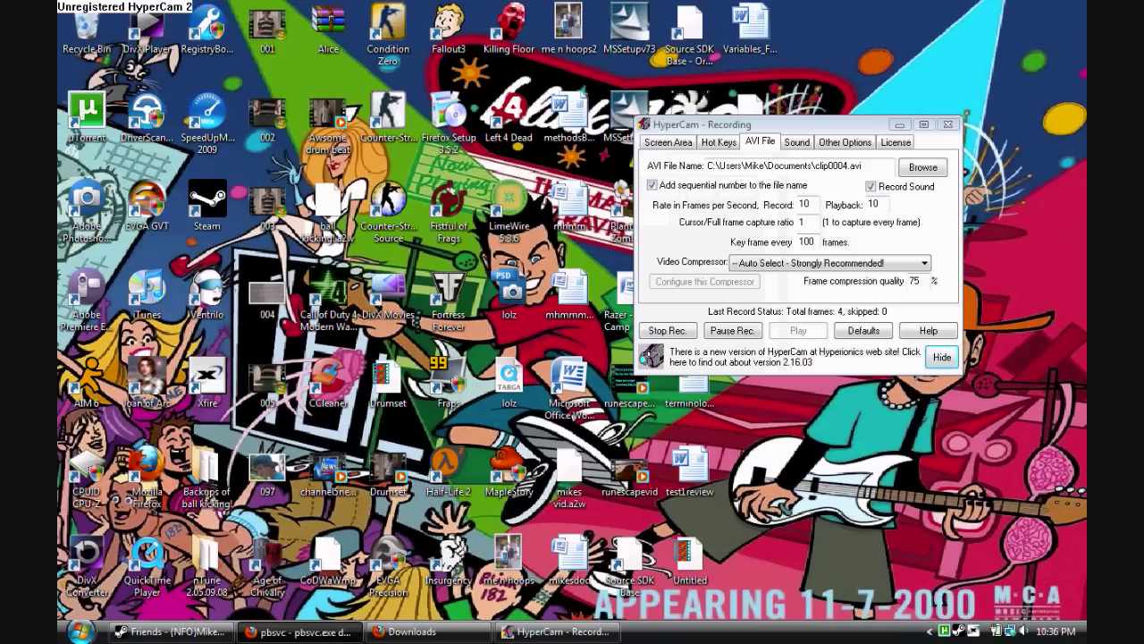
click(80, 631)
click(308, 427)
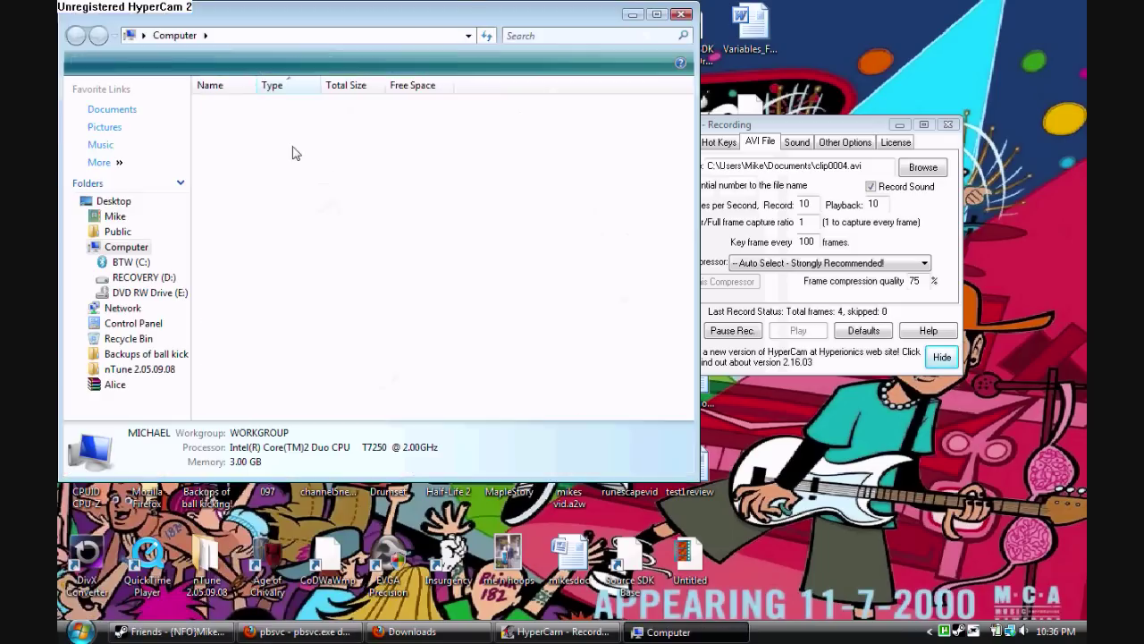
Step: Open the Program Files folder on the BTW (C:) drive
double_click(293, 154)
scroll(276, 247, down, 7)
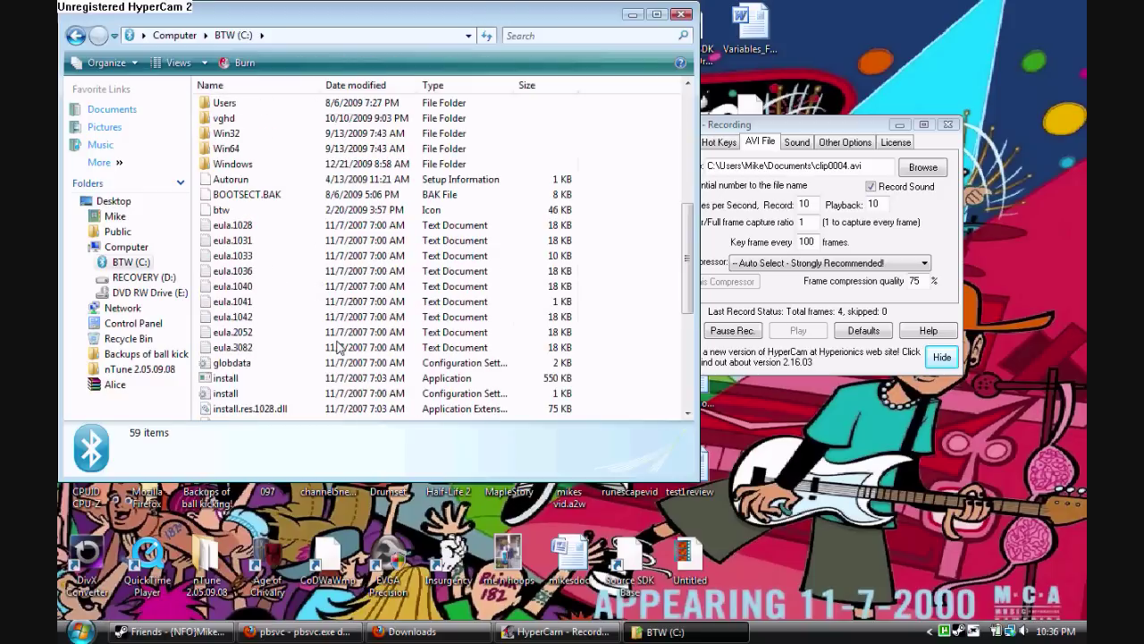
scroll(276, 247, up, 1)
scroll(259, 178, up, 1)
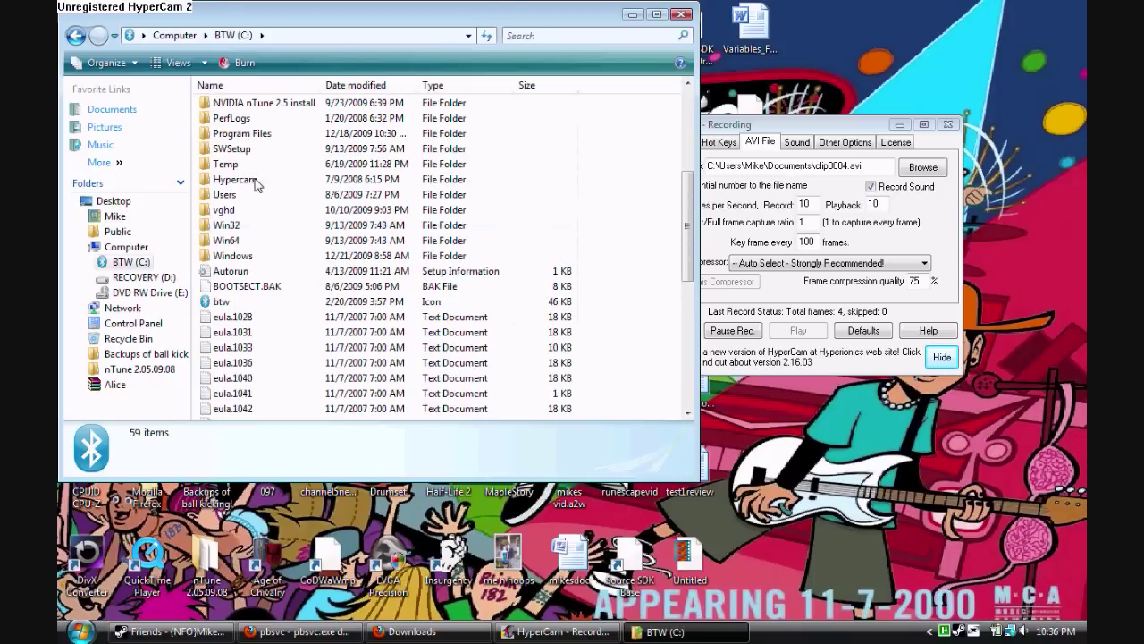
double_click(263, 139)
Step: Find the Steam folder inside Program Files and open it
scroll(310, 280, down, 5)
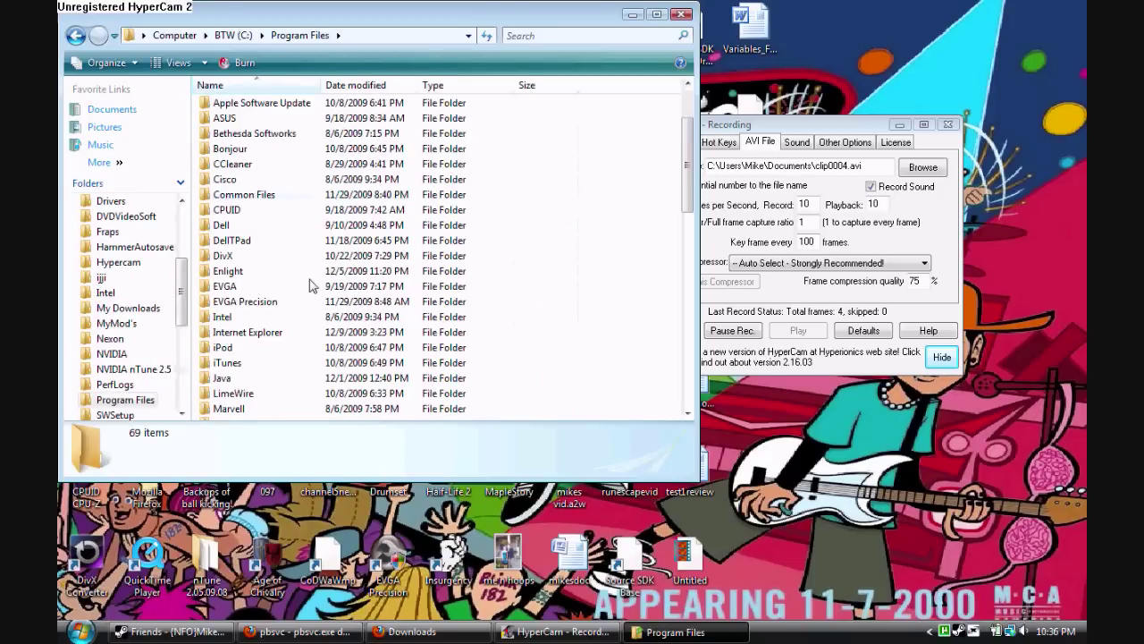
scroll(309, 284, down, 9)
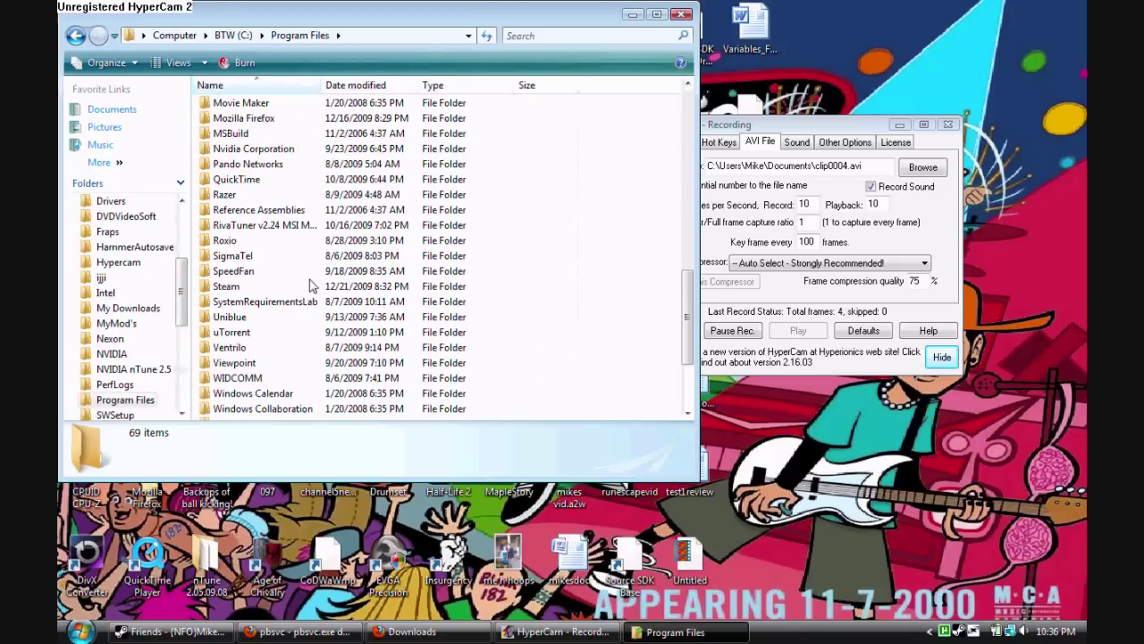
scroll(304, 295, down, 1)
scroll(289, 309, up, 3)
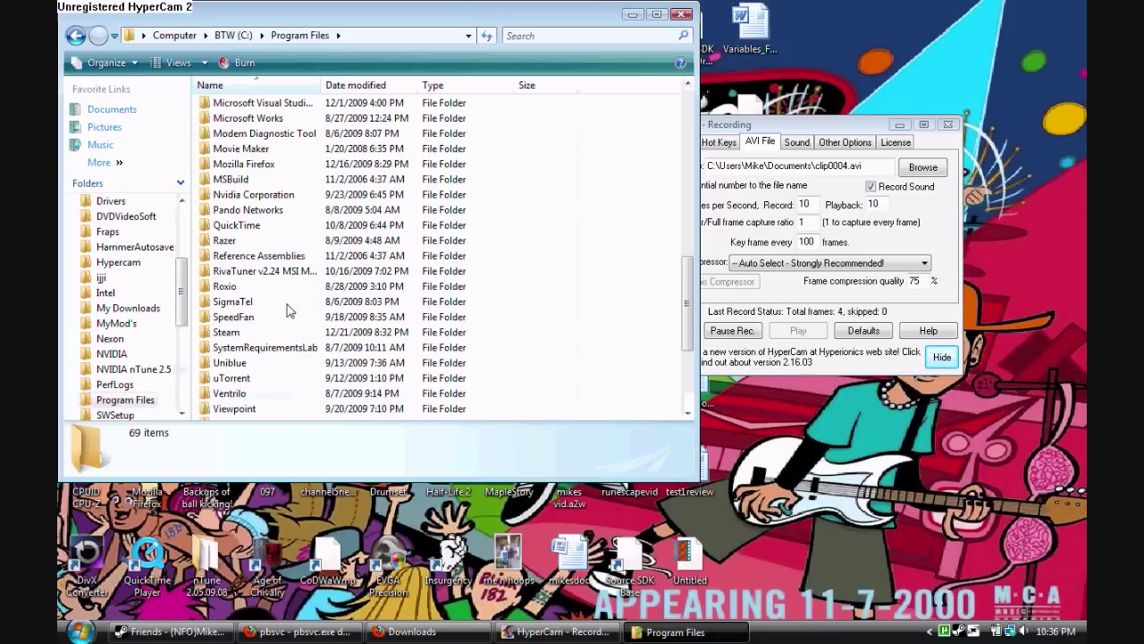
double_click(249, 332)
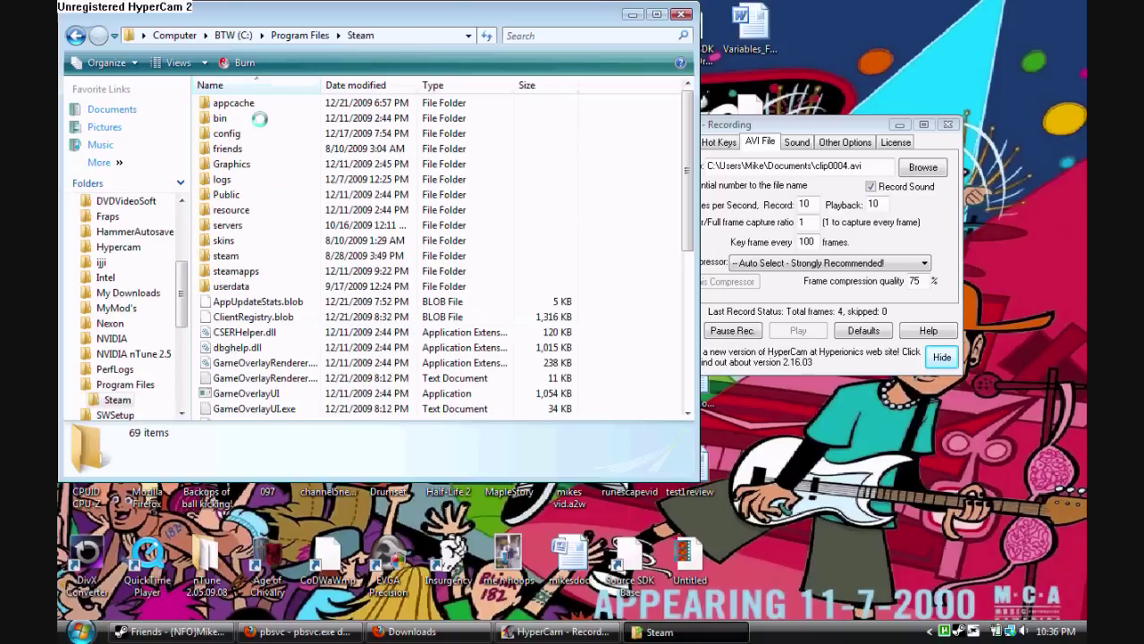
Step: Open the call of duty 4 game's pb folder under steamapps\common
double_click(262, 275)
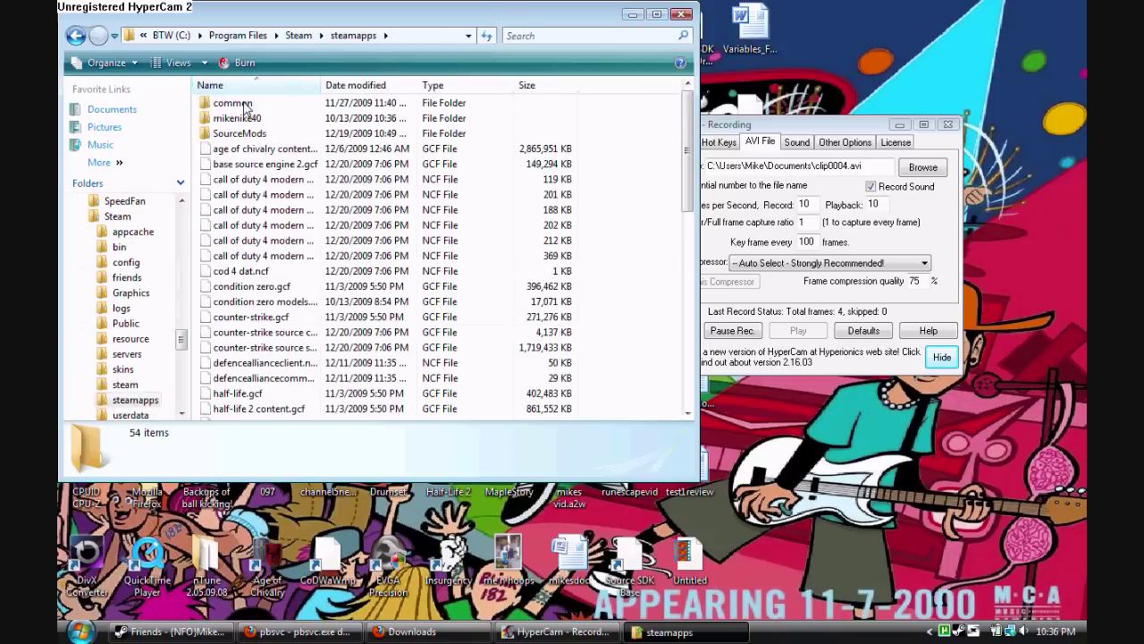
double_click(251, 104)
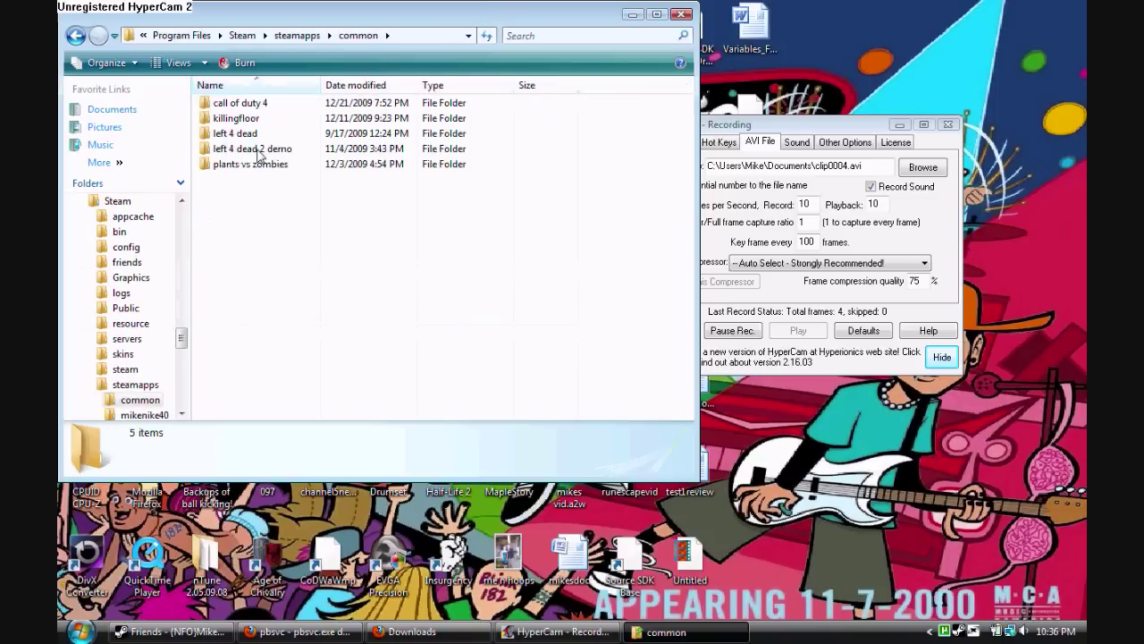
double_click(259, 105)
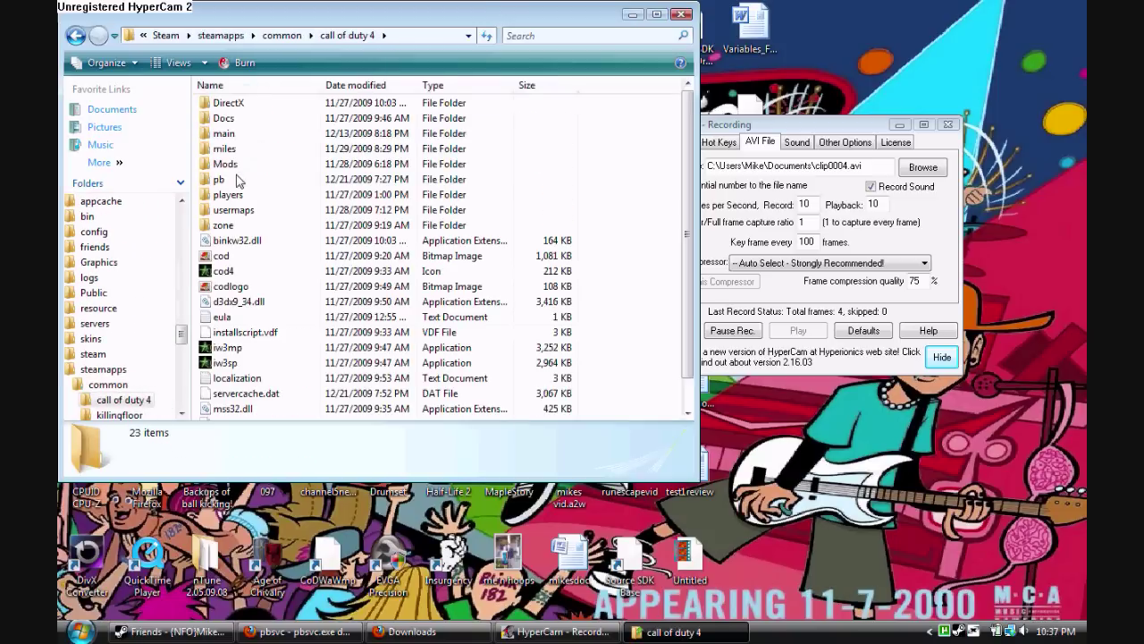
double_click(238, 179)
Step: Move all eight items in the pb folder to the Recycle Bin and close the folder window
drag(556, 366, 198, 84)
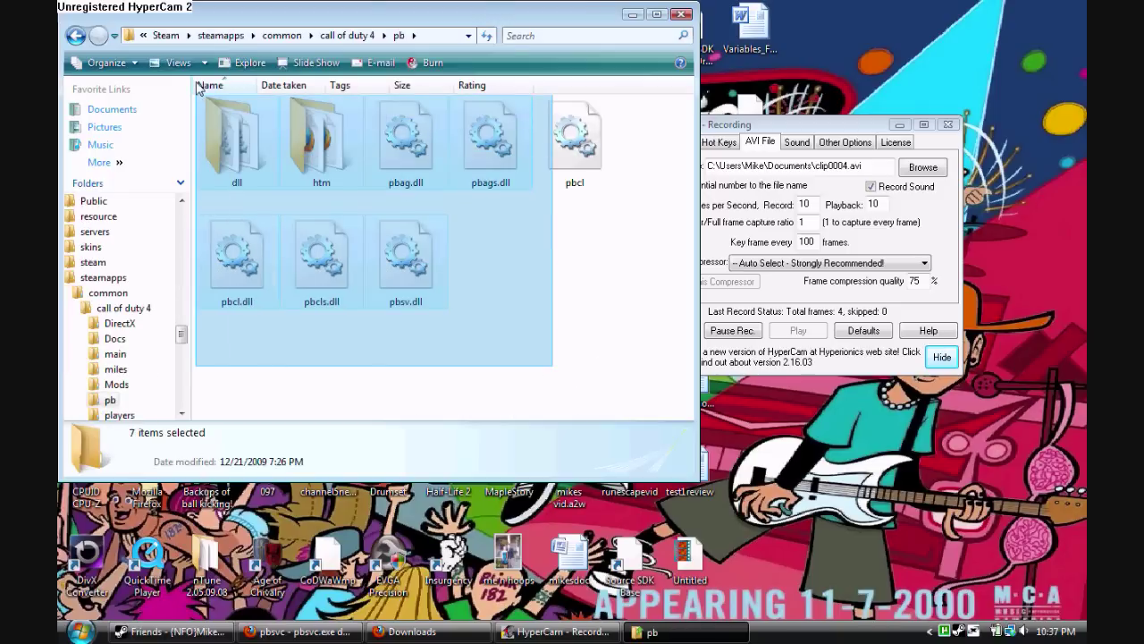
drag(603, 330, 209, 89)
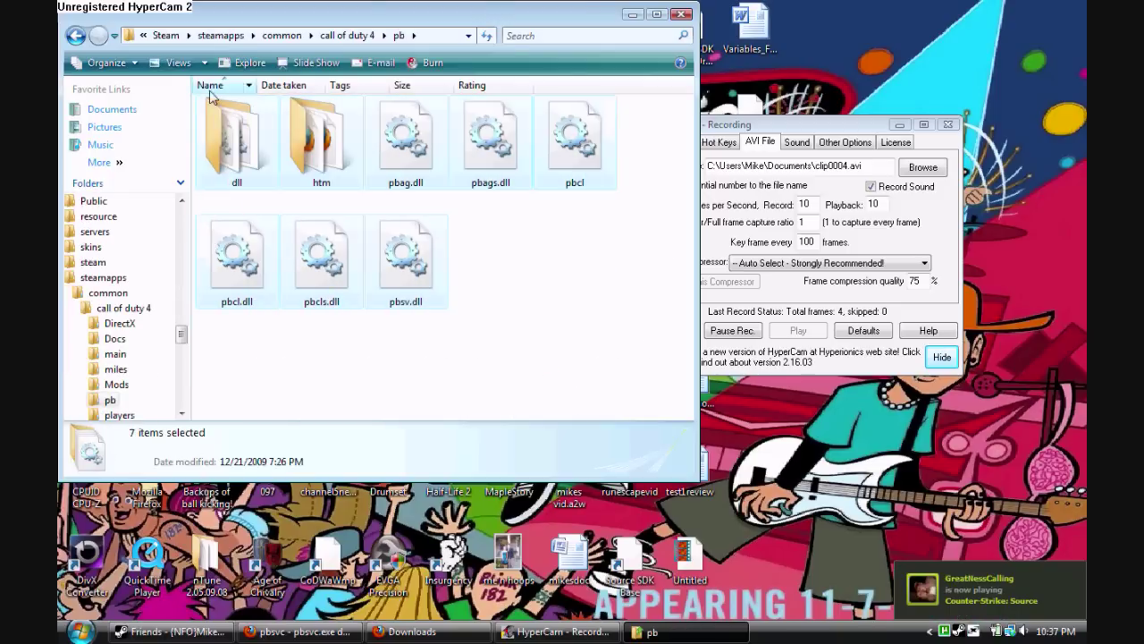
right_click(259, 150)
click(300, 369)
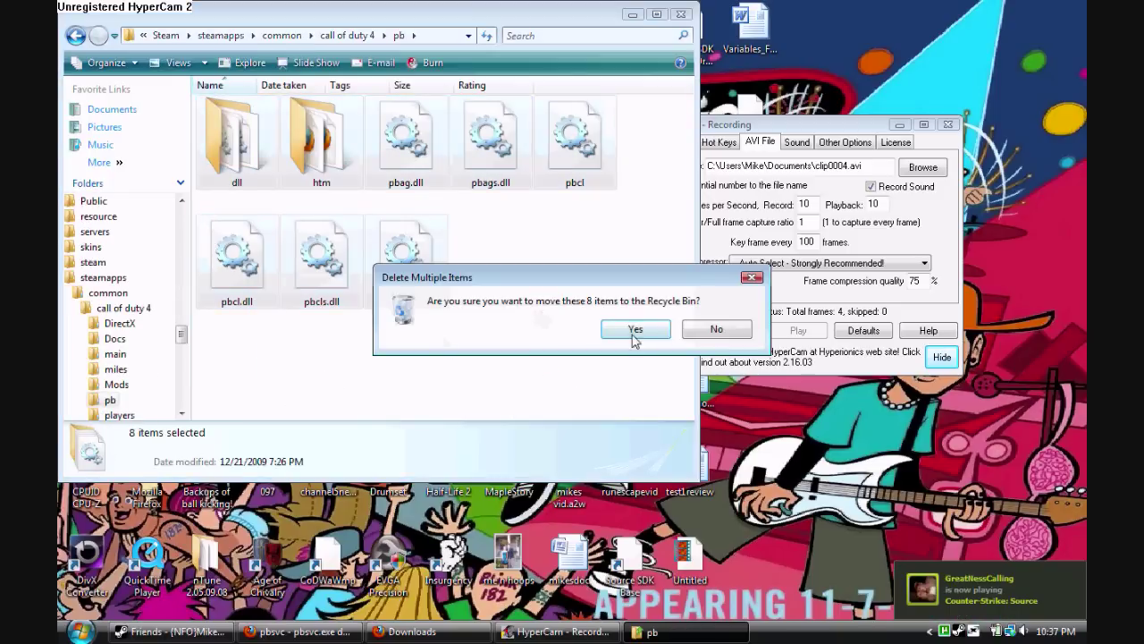
click(631, 332)
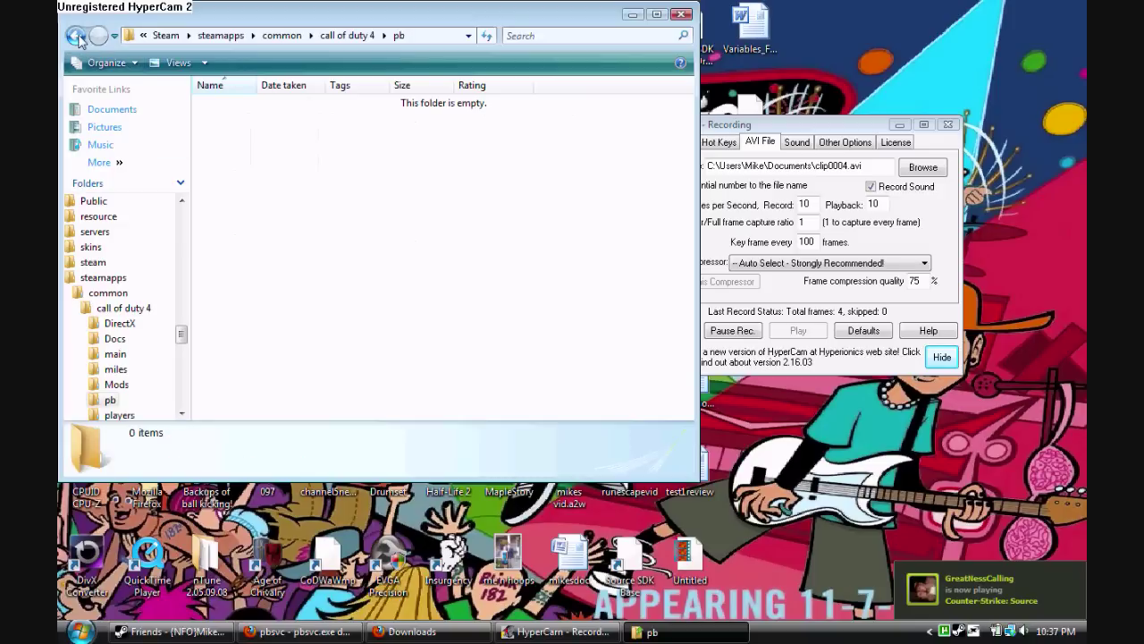
click(76, 36)
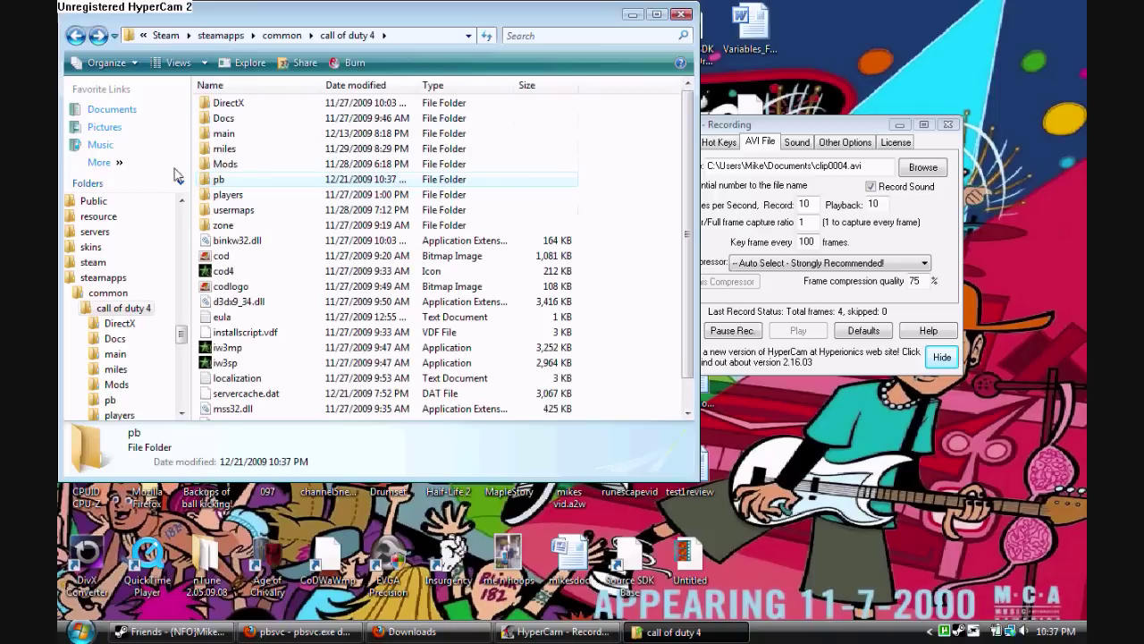
click(681, 15)
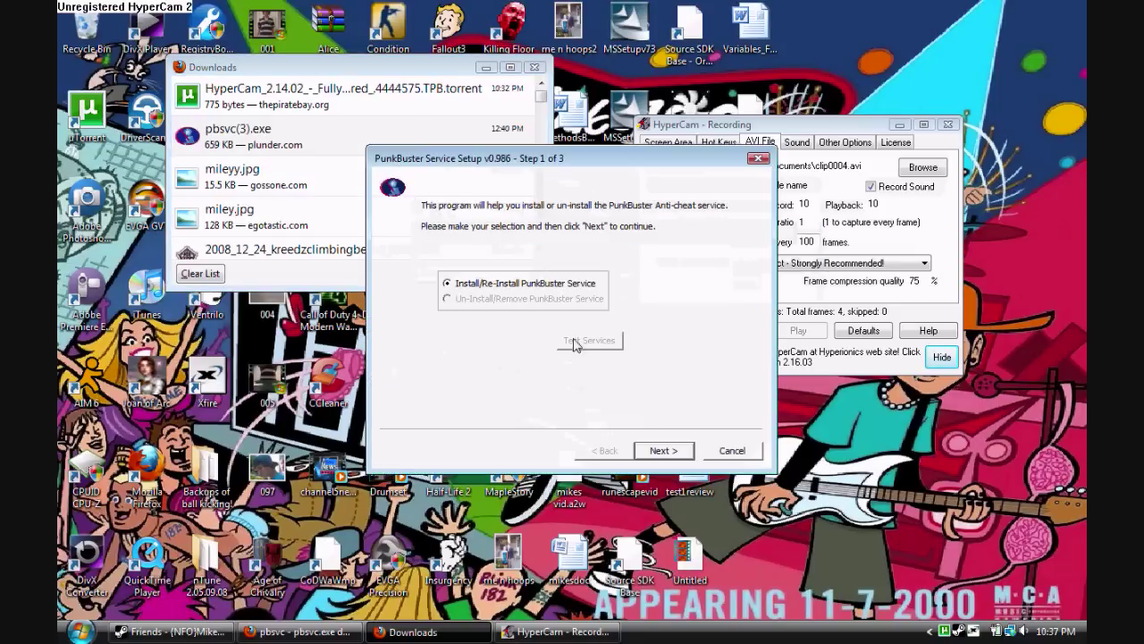
Step: Install the PunkBuster service with the setup wizard, accepting the licence agreement, and run the service tests
click(664, 450)
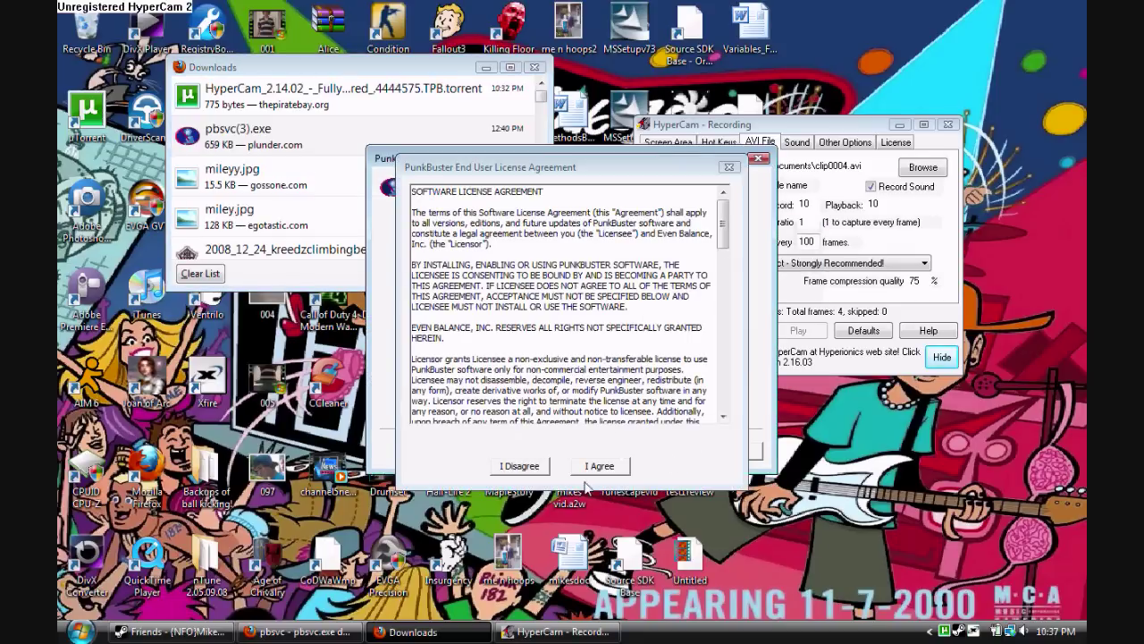
click(600, 465)
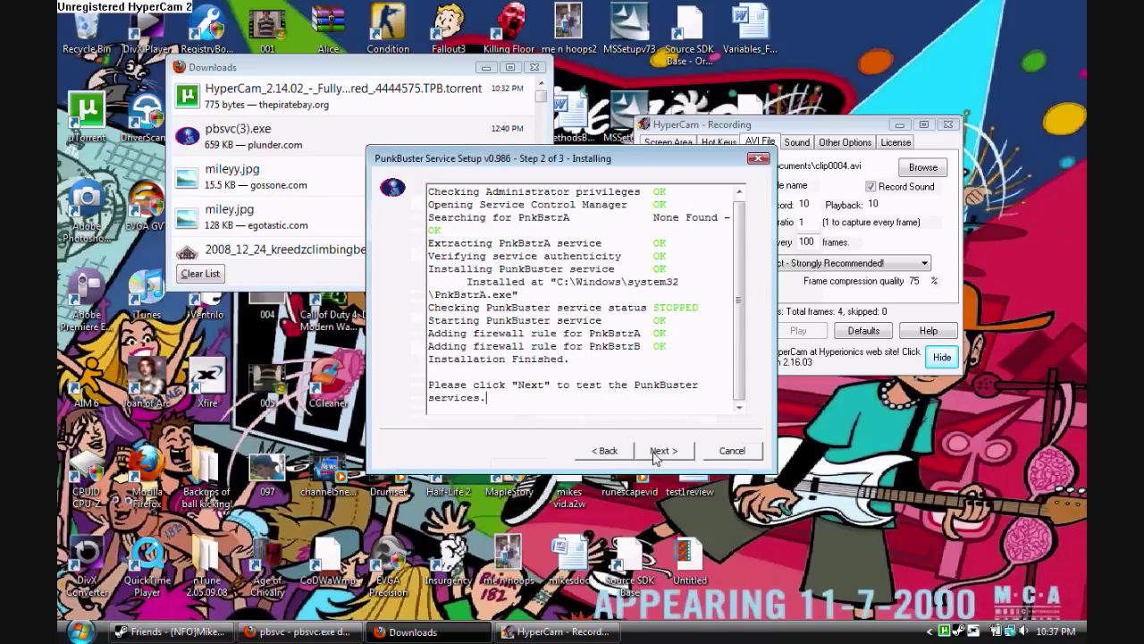
click(666, 455)
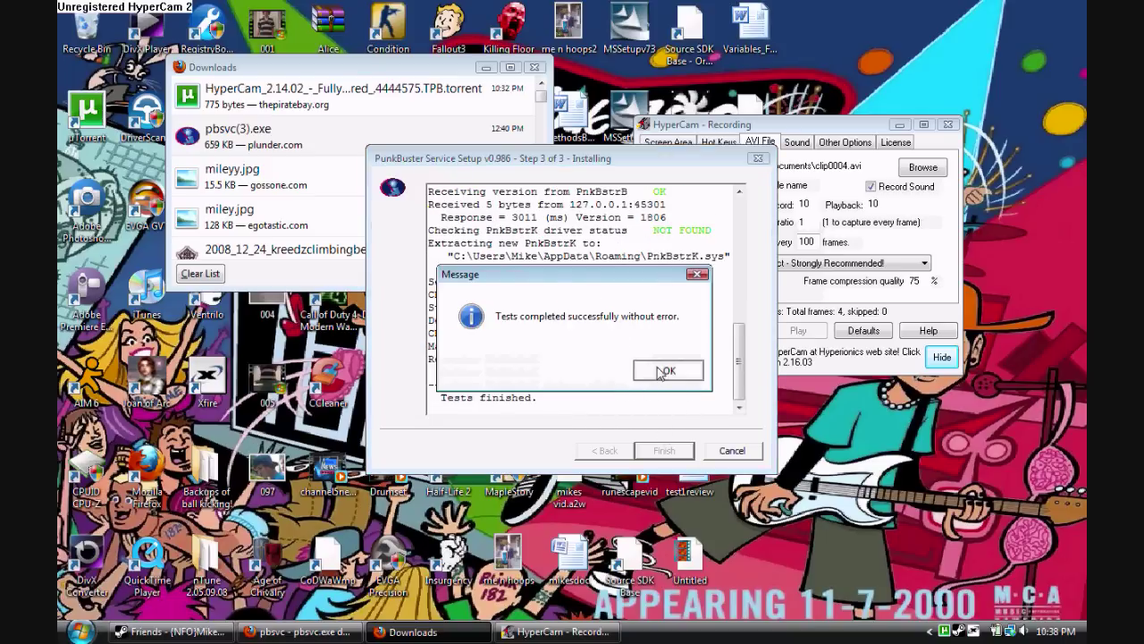
click(667, 371)
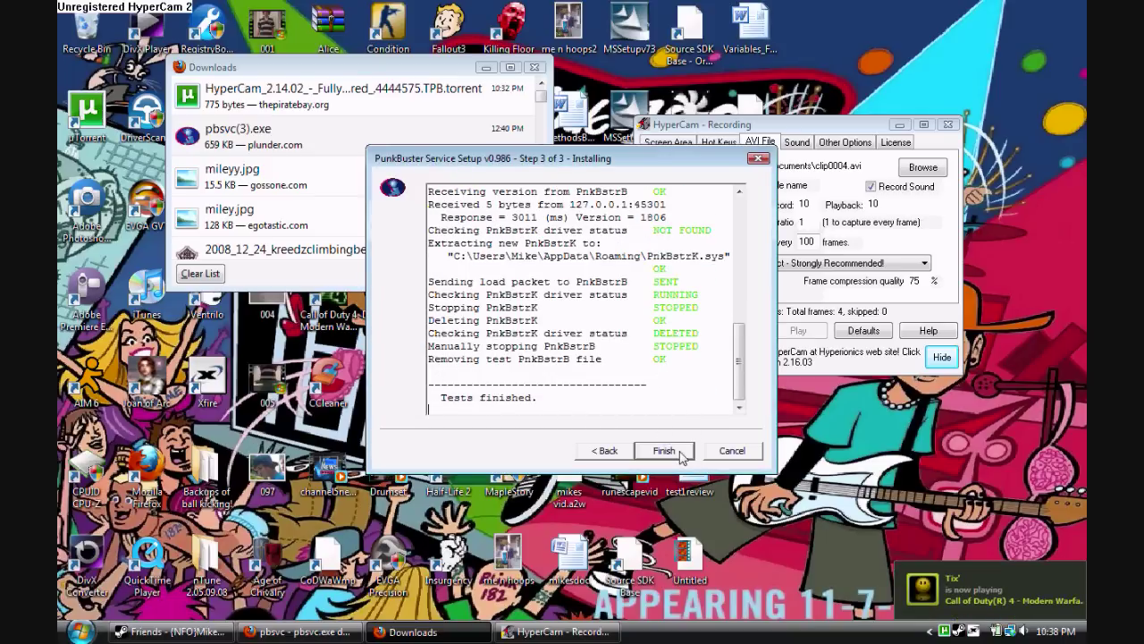
Step: Finish the service setup, switch to Firefox and open the PBSetup page through the Call of Duty 4 software updates on the PunkBuster site
click(681, 454)
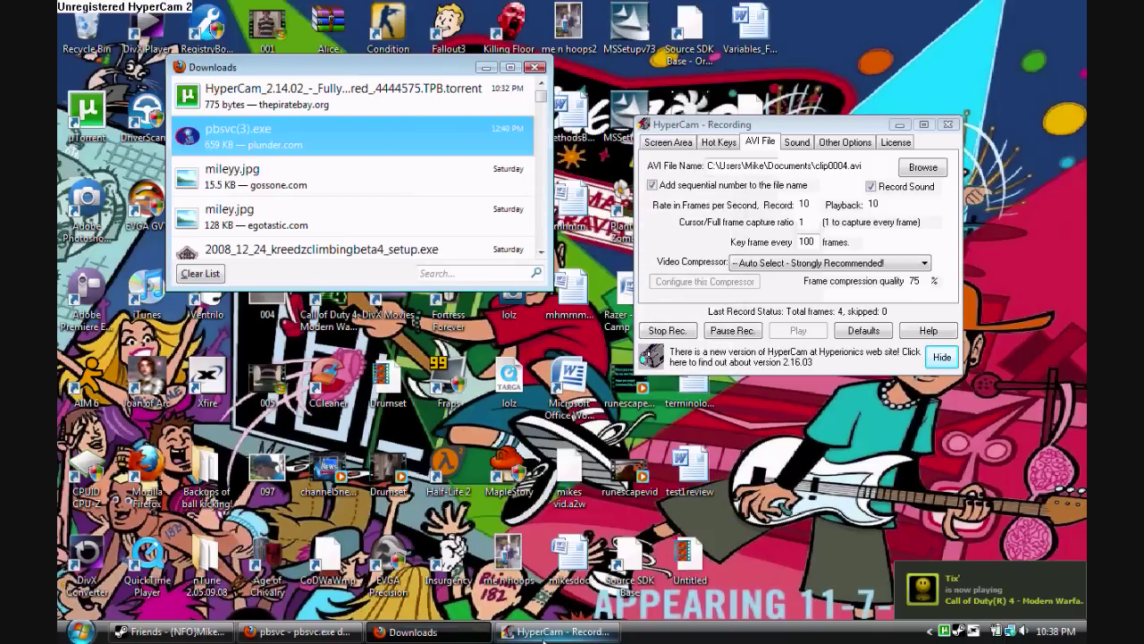
click(299, 631)
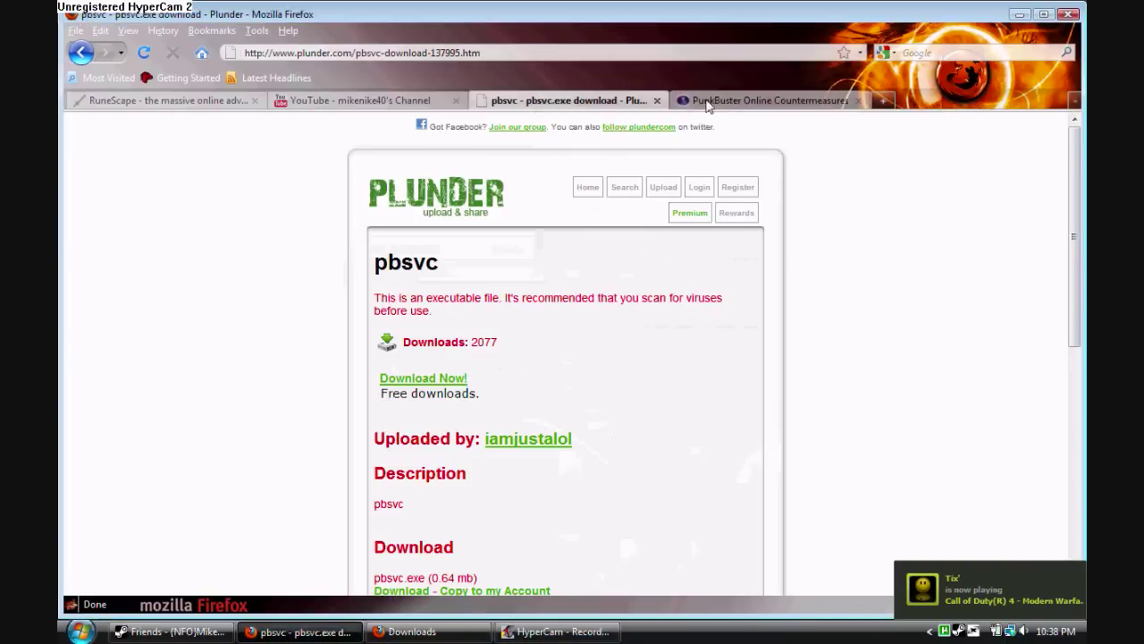
click(708, 103)
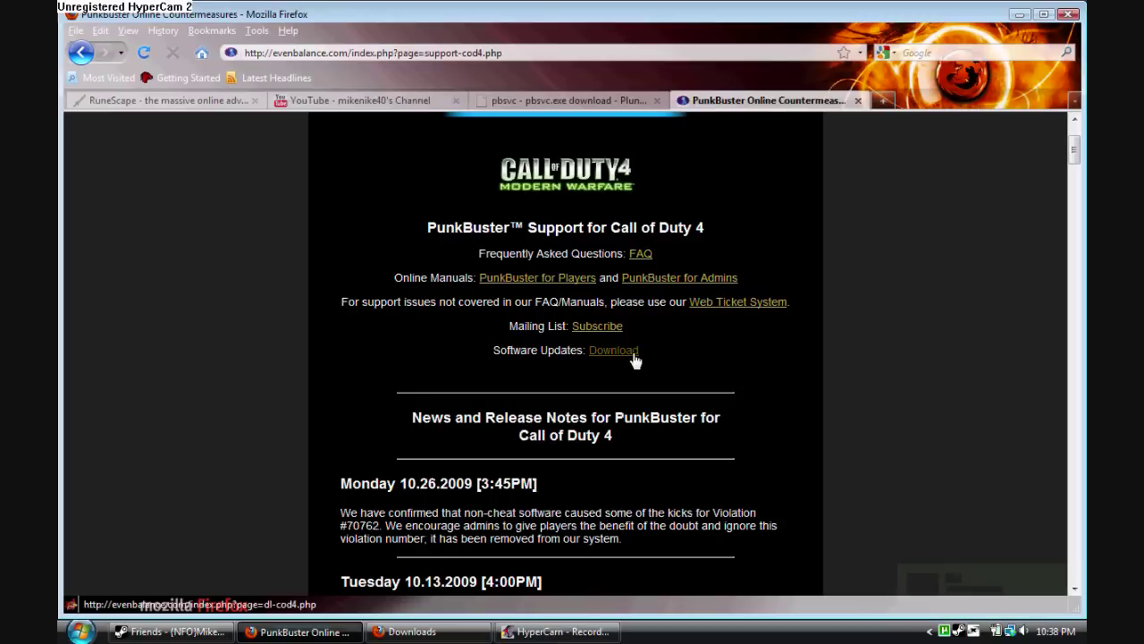
click(593, 350)
click(729, 411)
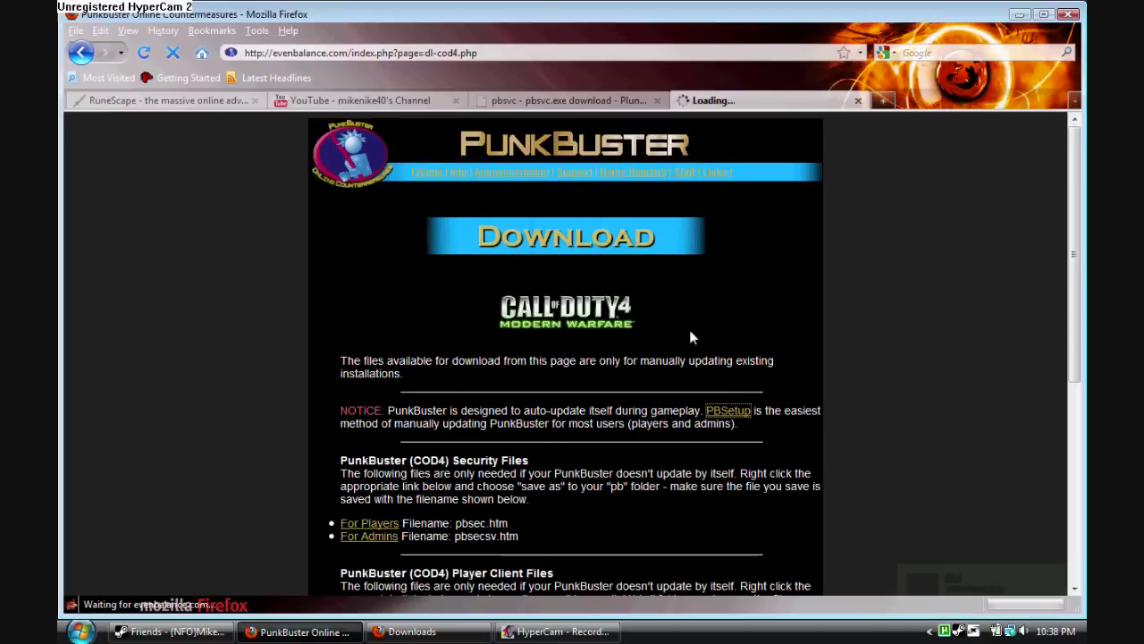
Step: Download PBSetup for all Windows games, entering the displayed security code, and open pbsetup.zip with WinRAR
scroll(640, 404, down, 6)
scroll(640, 404, down, 3)
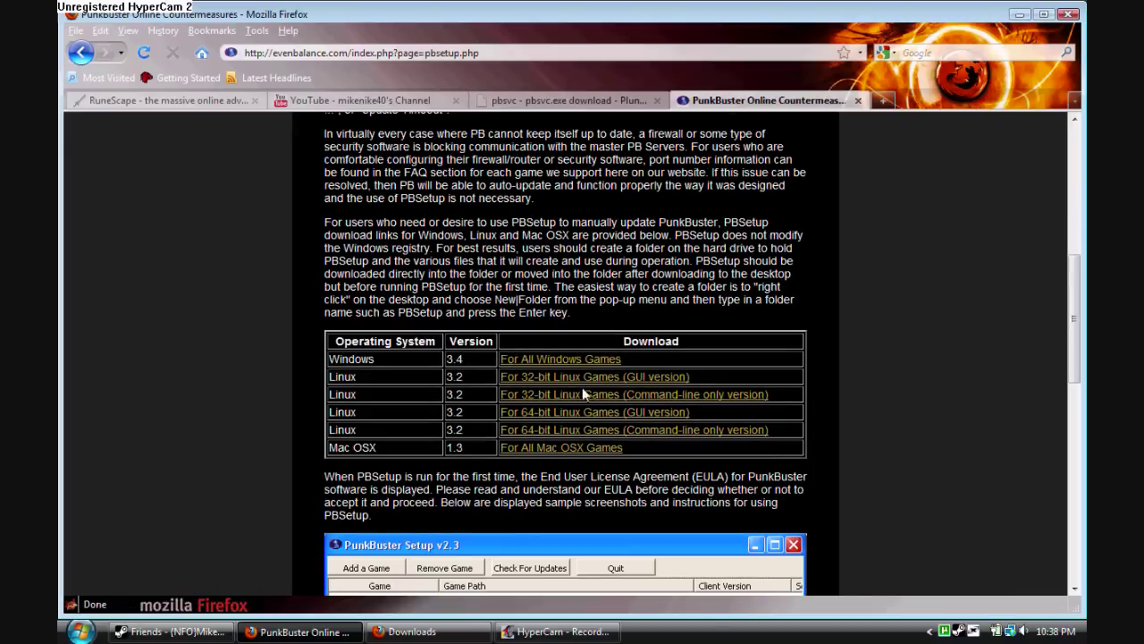
click(578, 362)
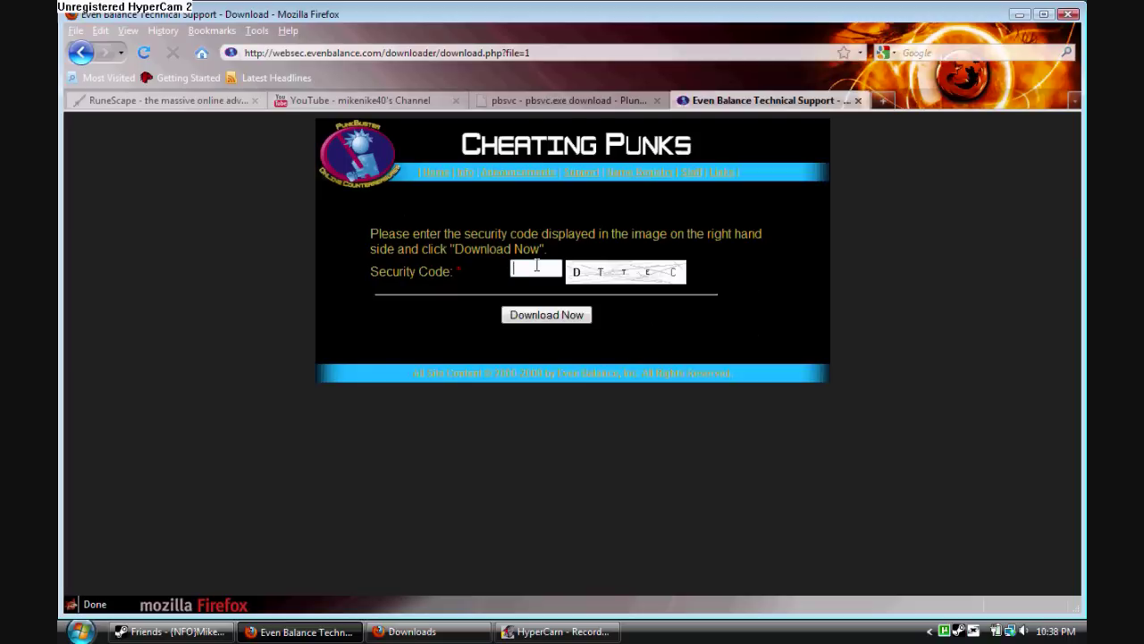
text(dttec)
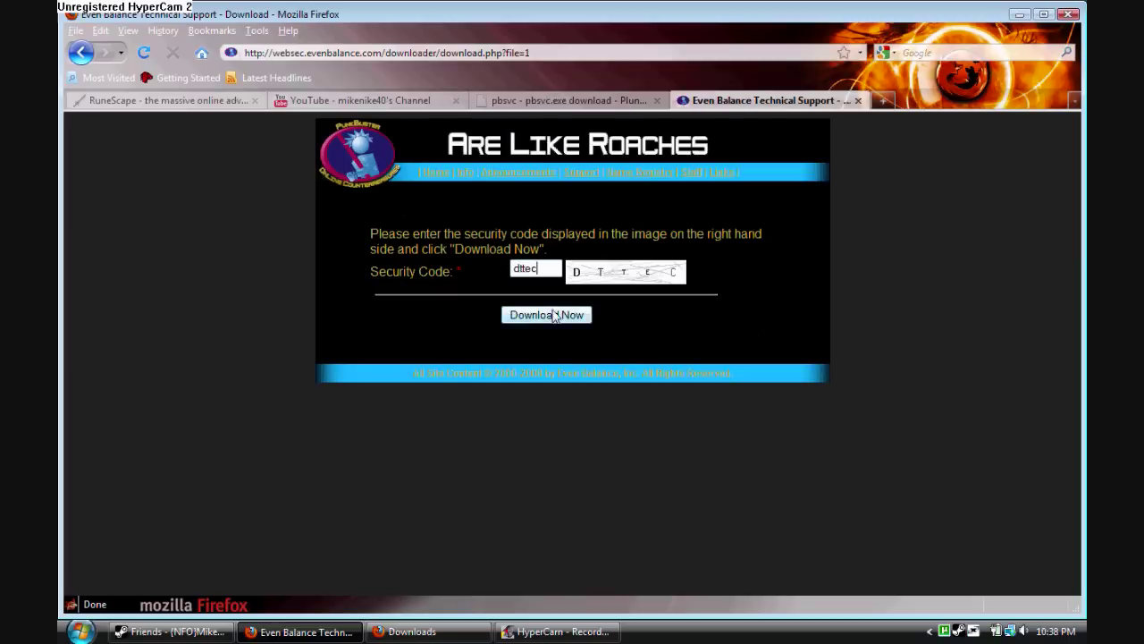
click(560, 312)
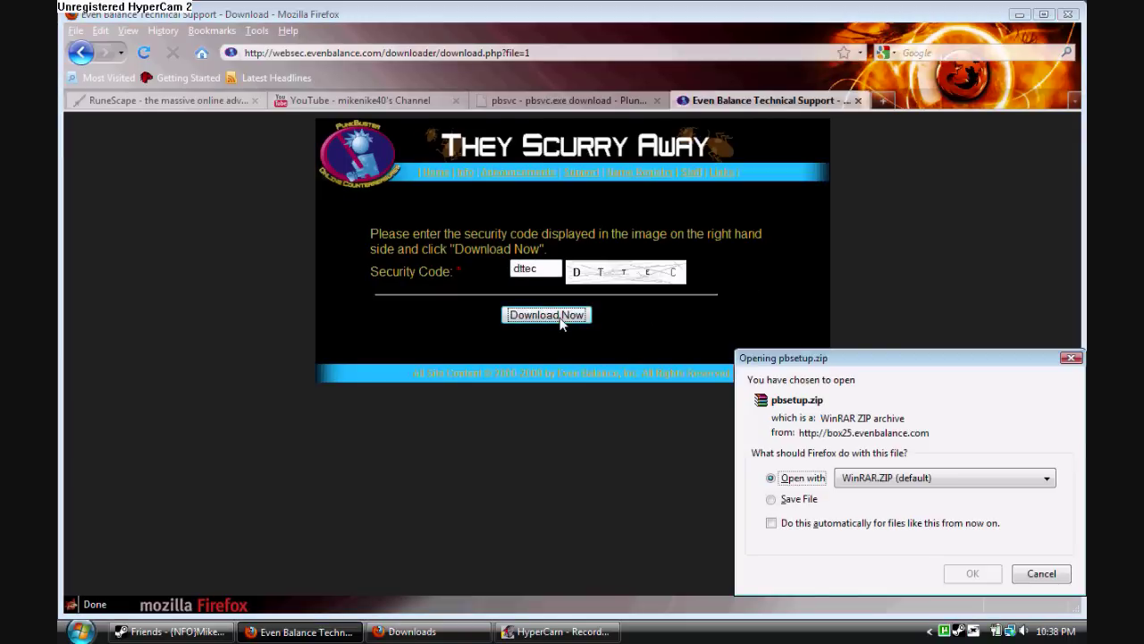
click(962, 576)
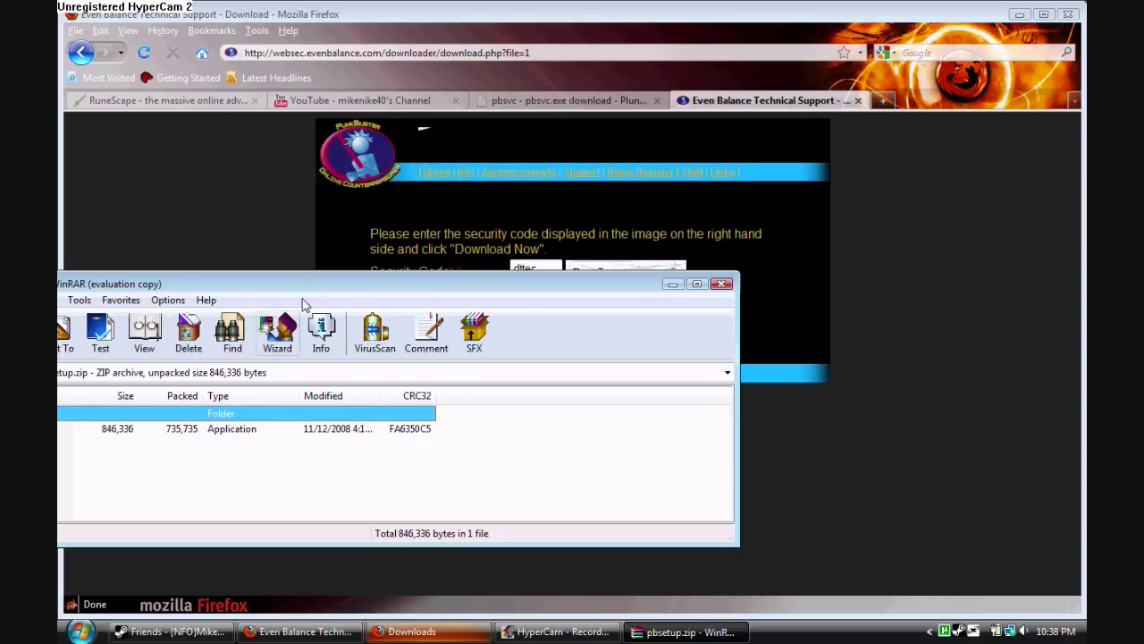
Step: Bring the WinRAR window fully into view, run pbsetup.exe from the archive and confirm its first-run update check
click(822, 316)
drag(643, 248, 300, 284)
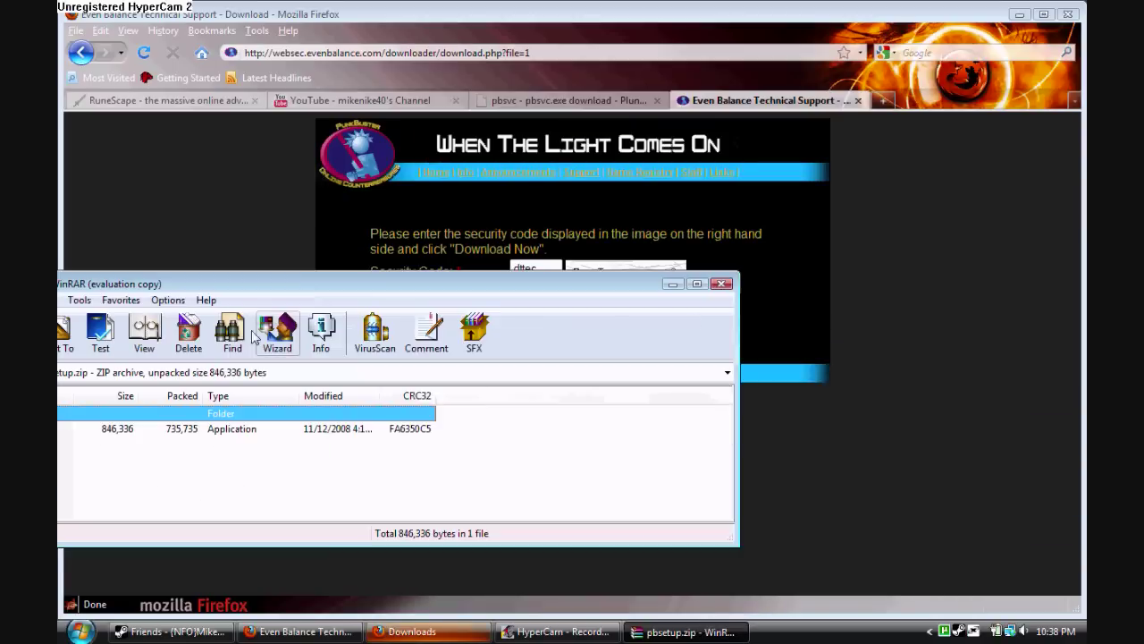
drag(421, 209, 766, 148)
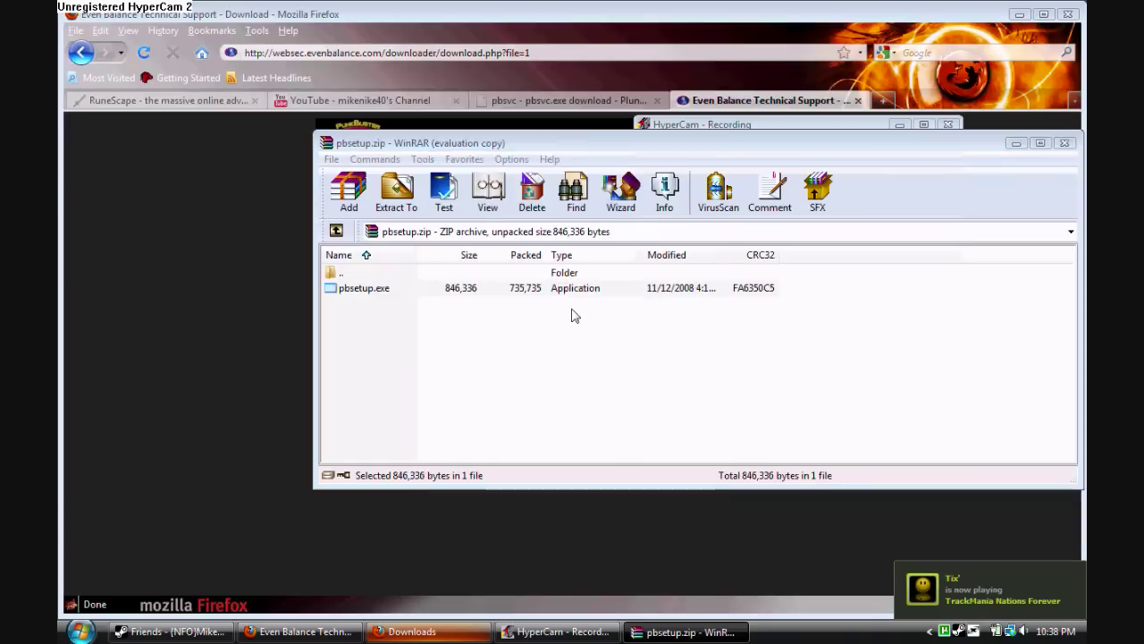
click(632, 479)
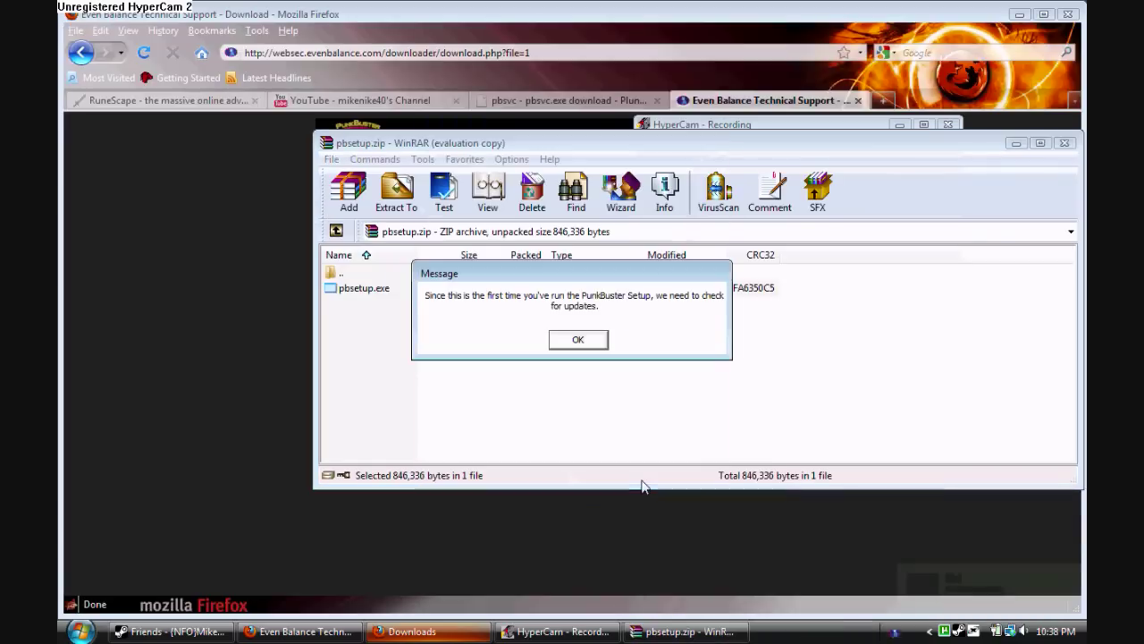
click(577, 340)
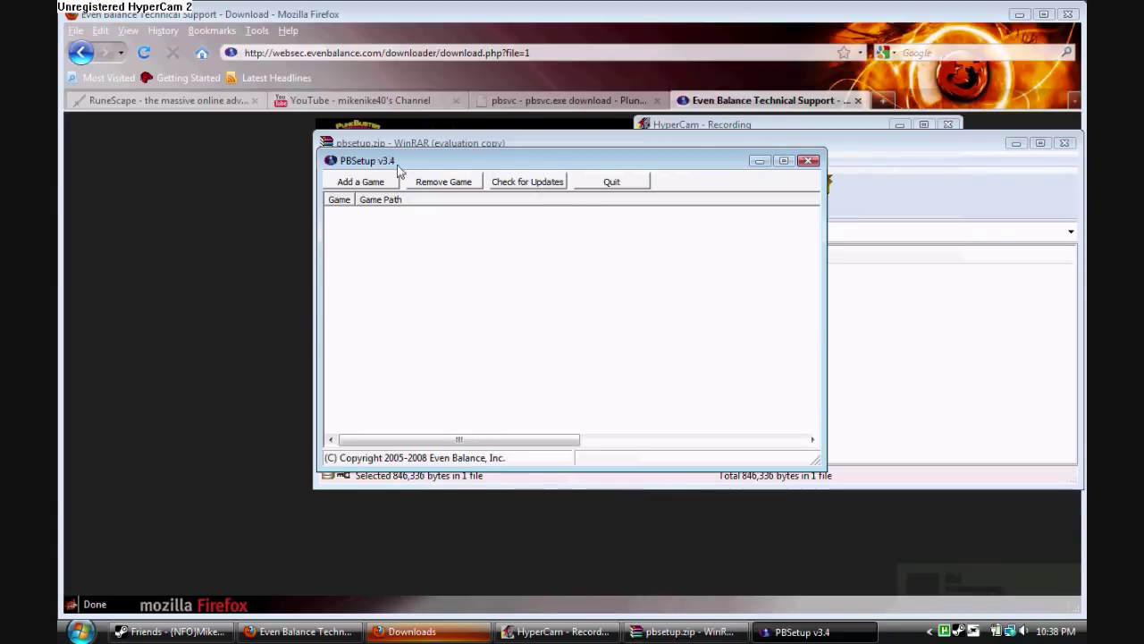
Step: Add Call of Duty 4 to PBSetup's game list, keeping the suggested game path under steamapps\common
click(368, 182)
click(549, 288)
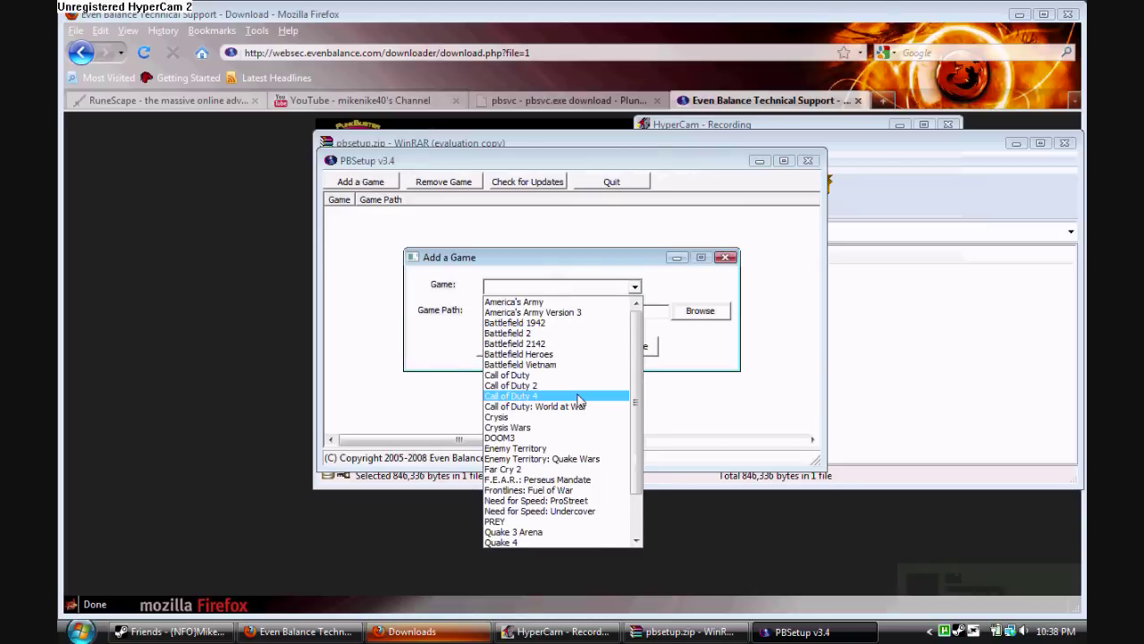
click(576, 396)
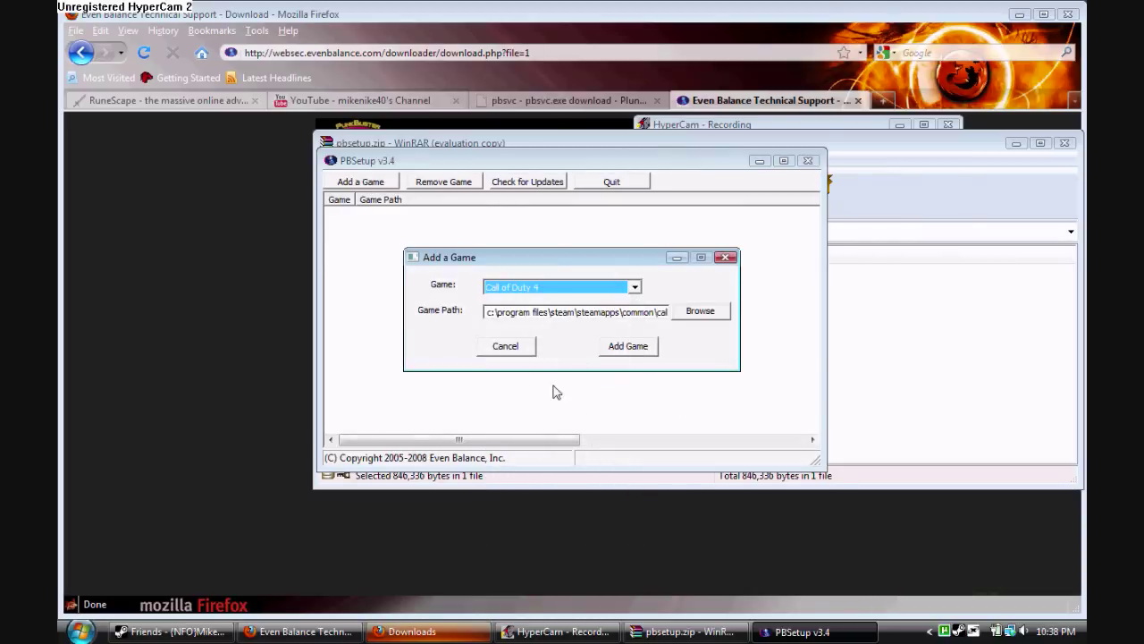
click(631, 348)
Step: Check for PunkBuster updates for the Call of Duty 4 entry and let the update complete
click(440, 221)
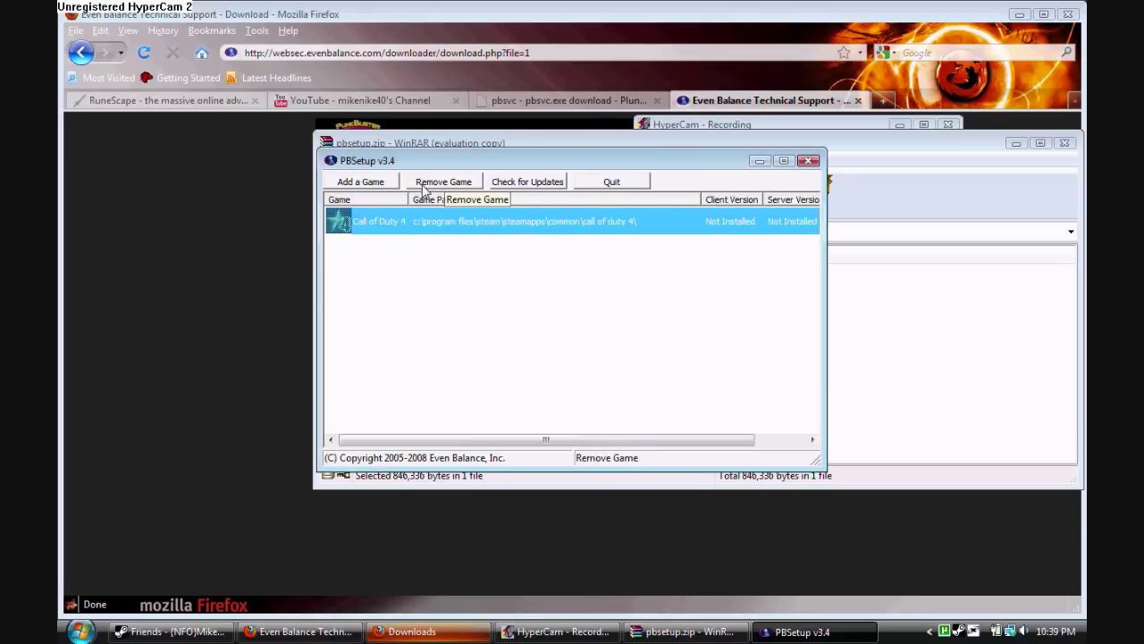
click(508, 185)
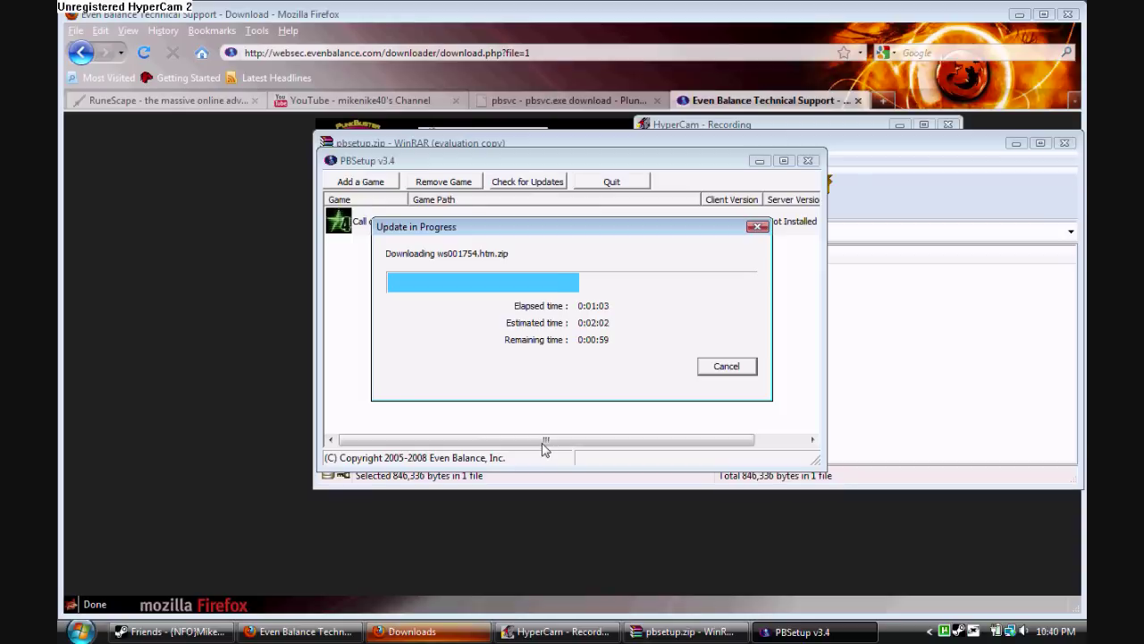
click(578, 344)
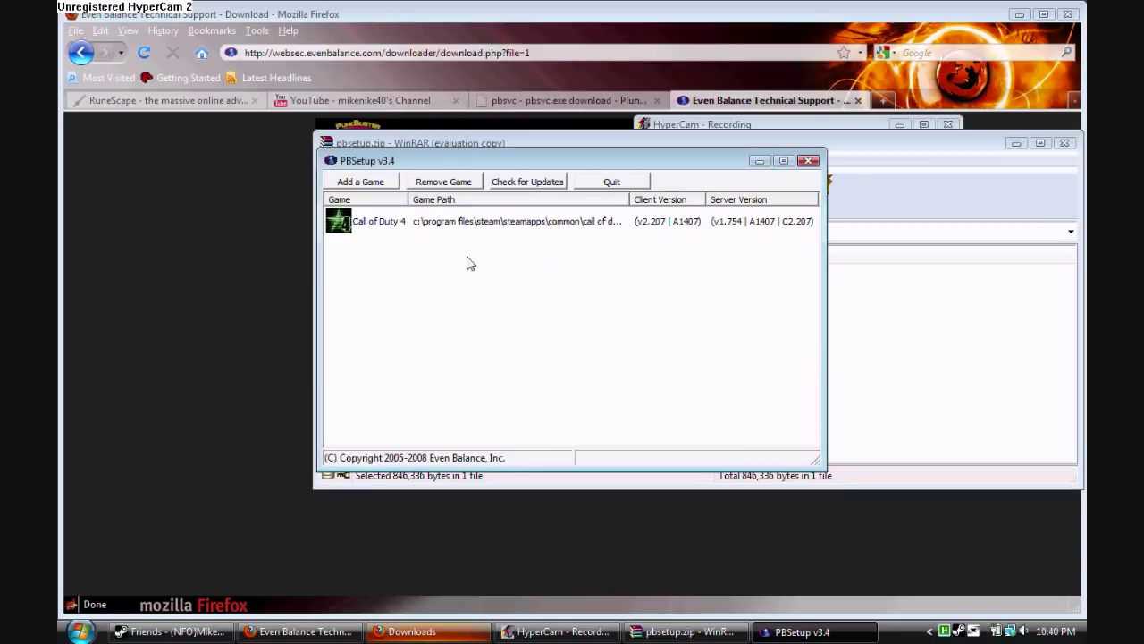
Step: Close PBSetup and the WinRAR archive, and minimize the HyperCam, Firefox and Downloads windows to show the desktop
click(809, 161)
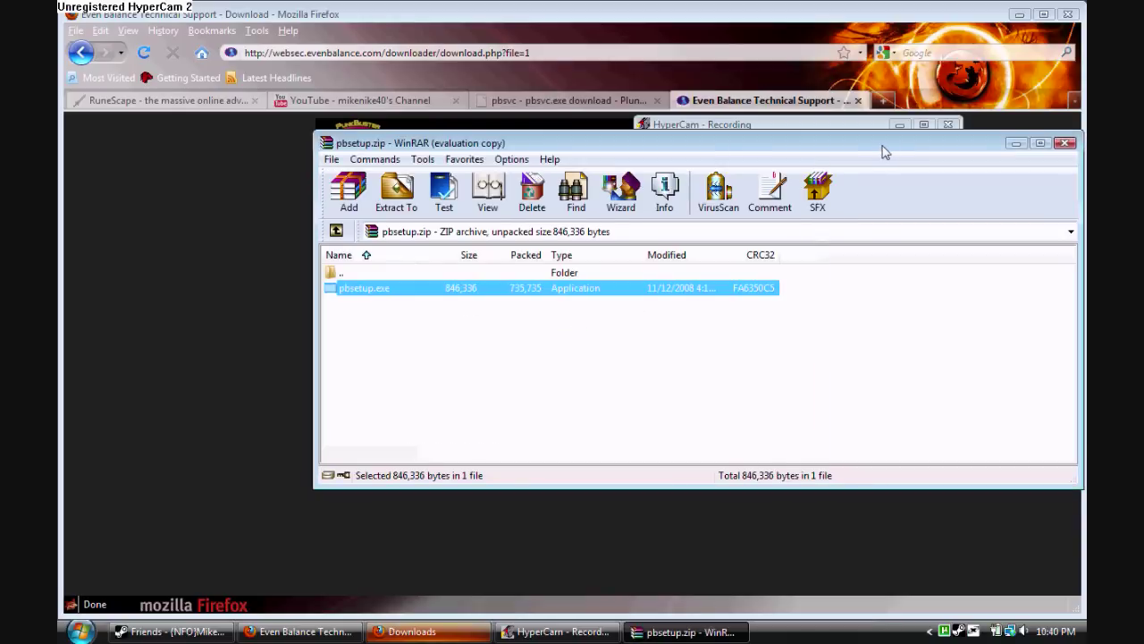
click(885, 143)
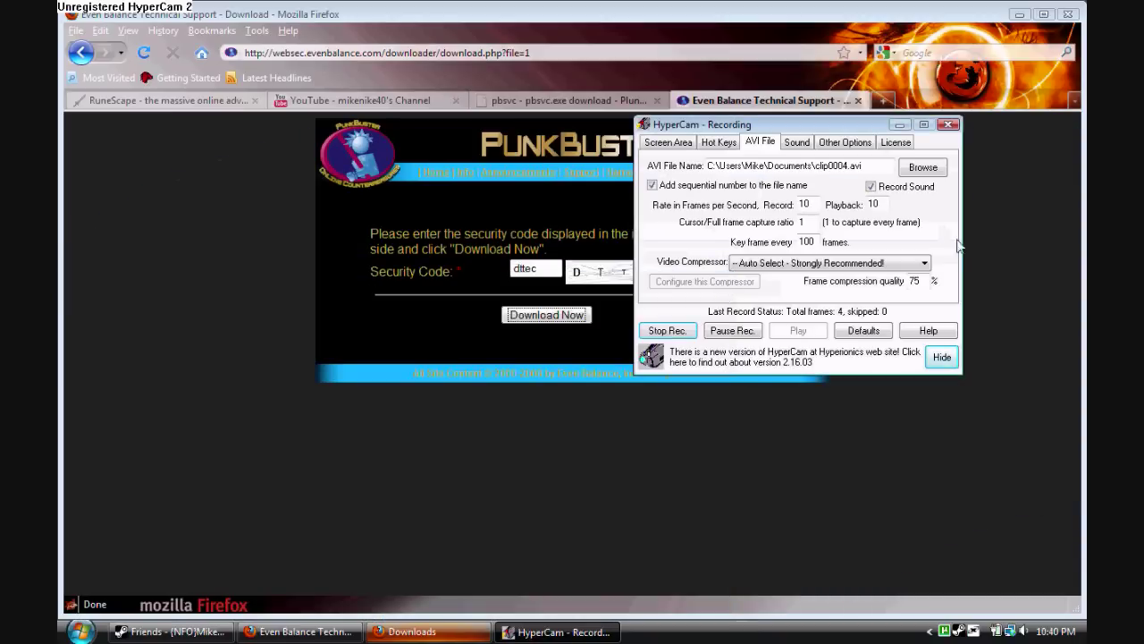
click(901, 124)
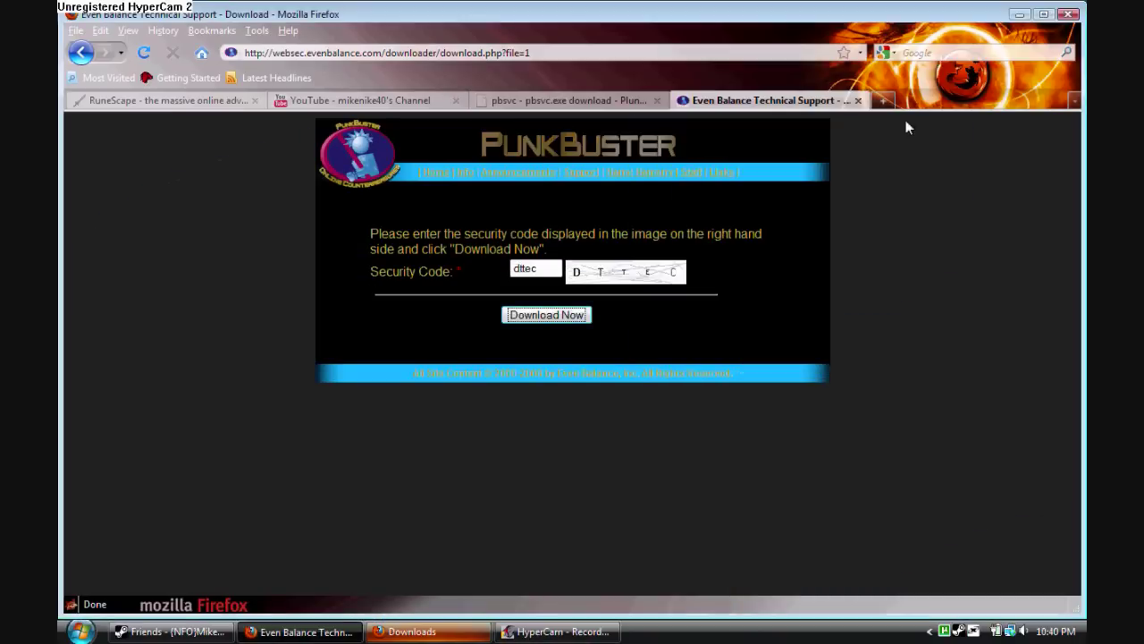
click(1019, 15)
click(486, 67)
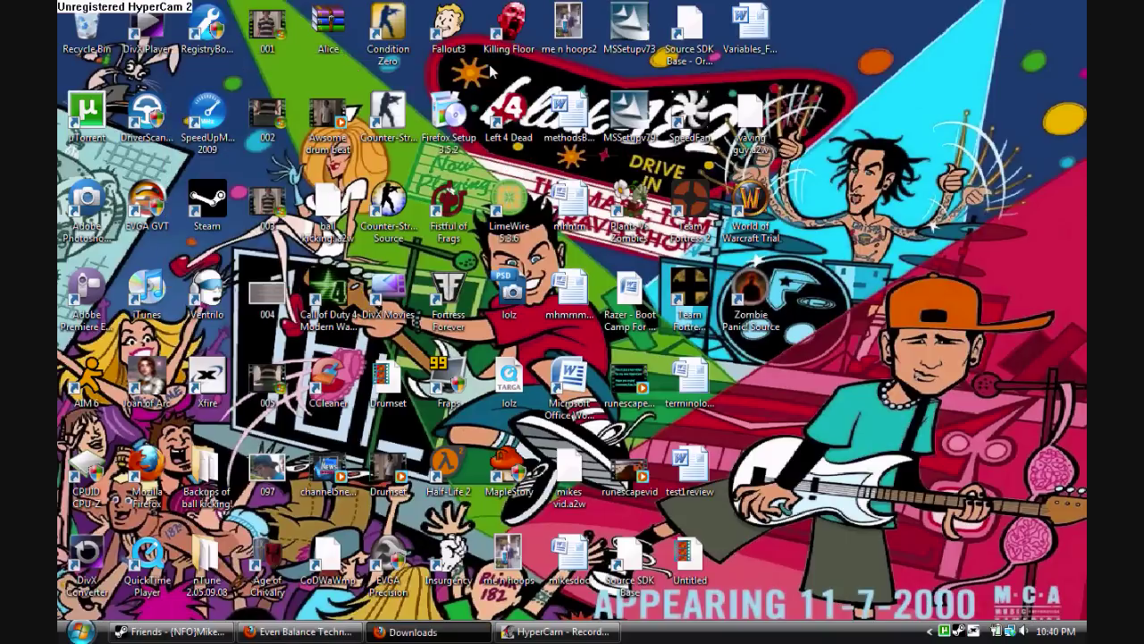